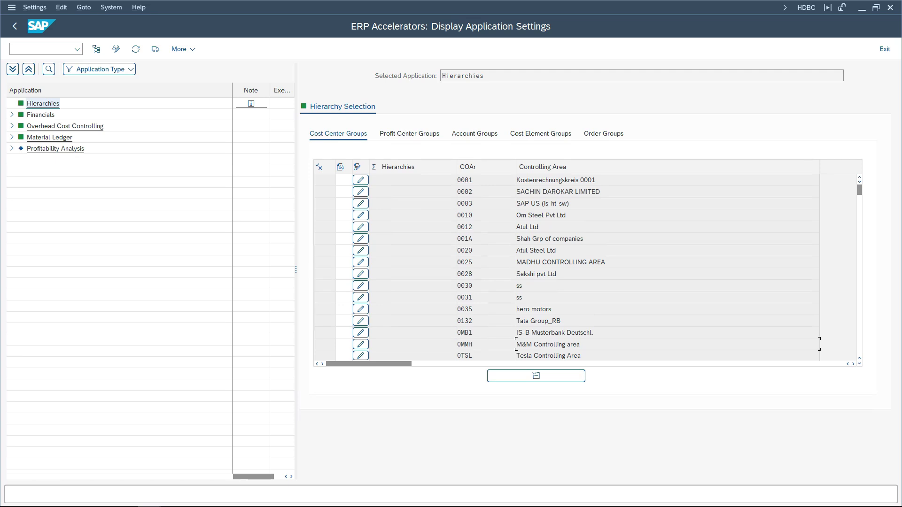
Create a new cost center group hierarchy entry for controlling area 0MMH with set name 0MMHCCSH.
key("shift+Tab")
left_click(360, 344)
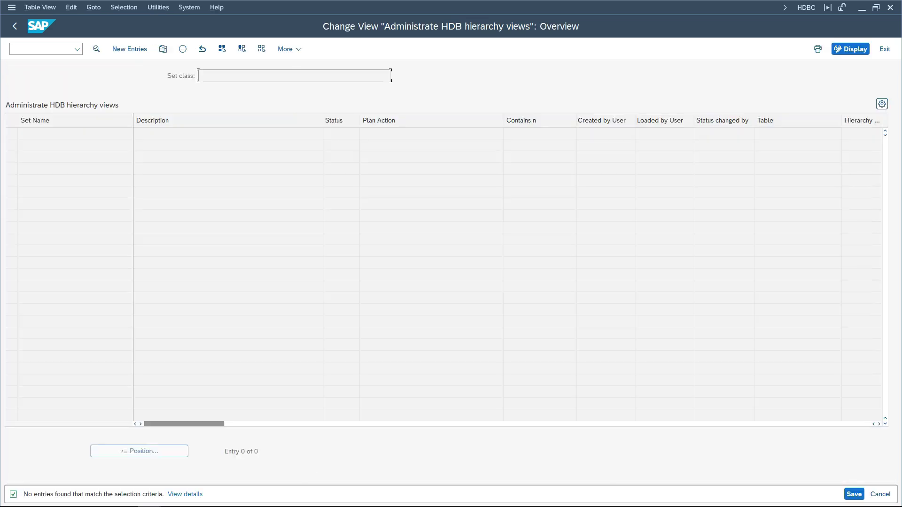
left_click(129, 49)
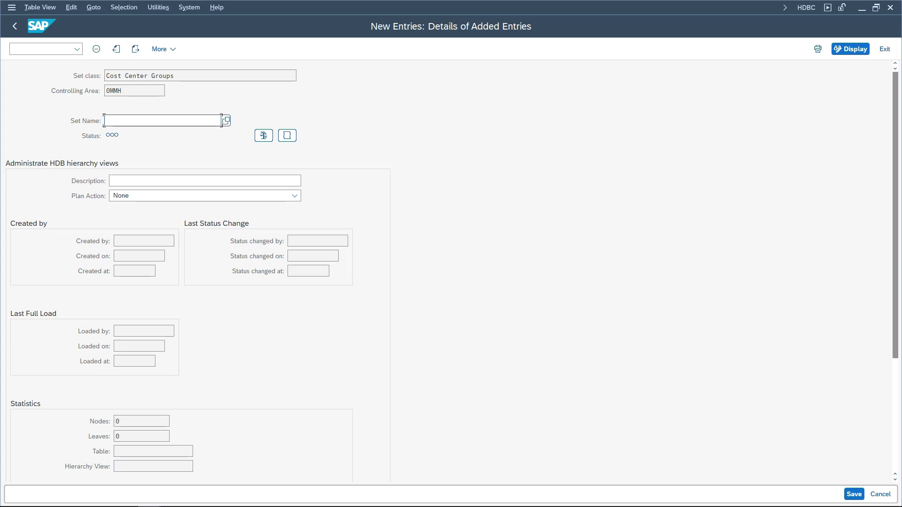
left_click(226, 120)
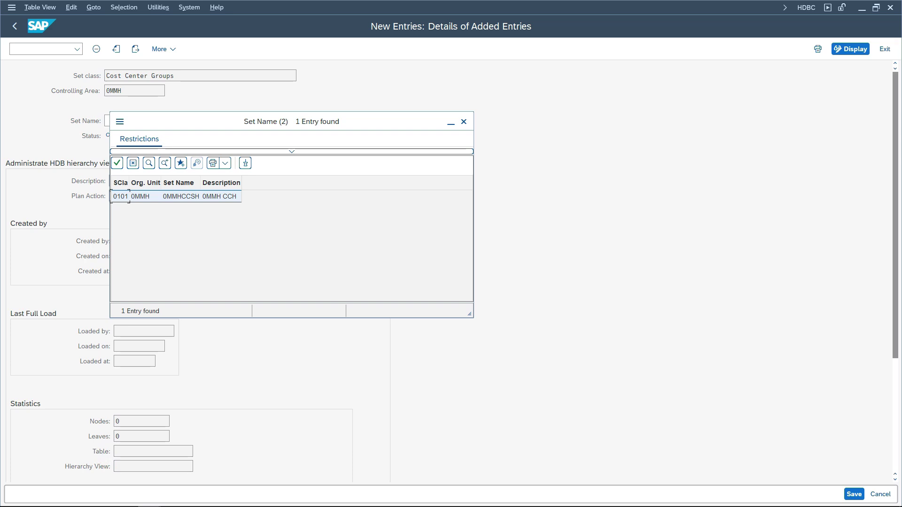
double_click(129, 197)
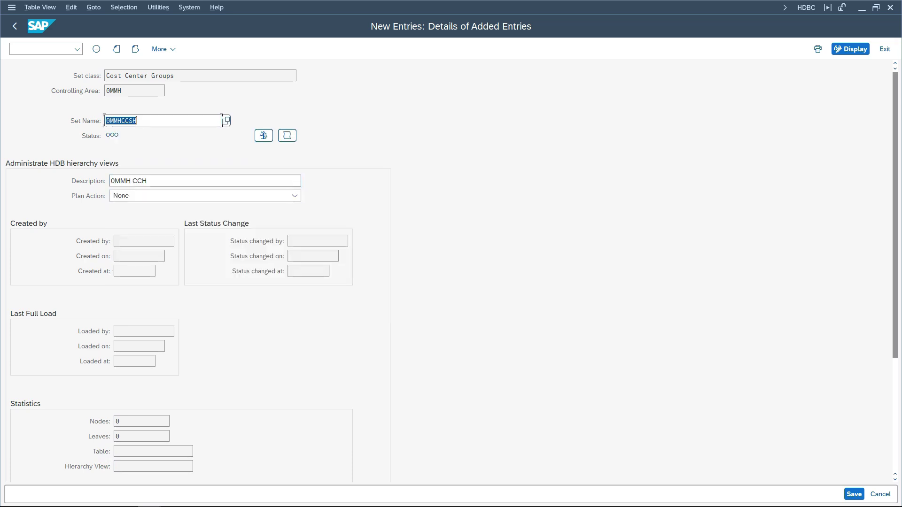
Set the new entry's plan action to 6 Load and Activate and save the entry.
key("Tab")
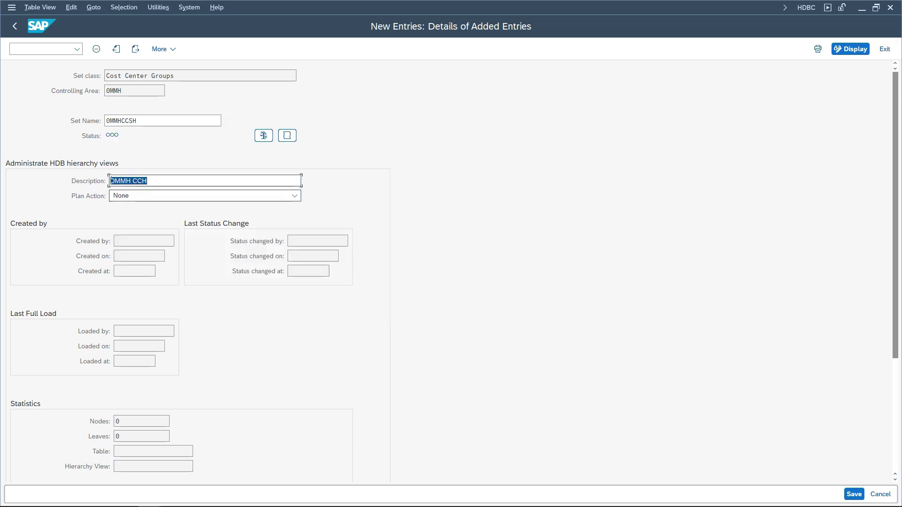
left_click(110, 196)
key("Down")
key("Down")
key("Down")
key("Down")
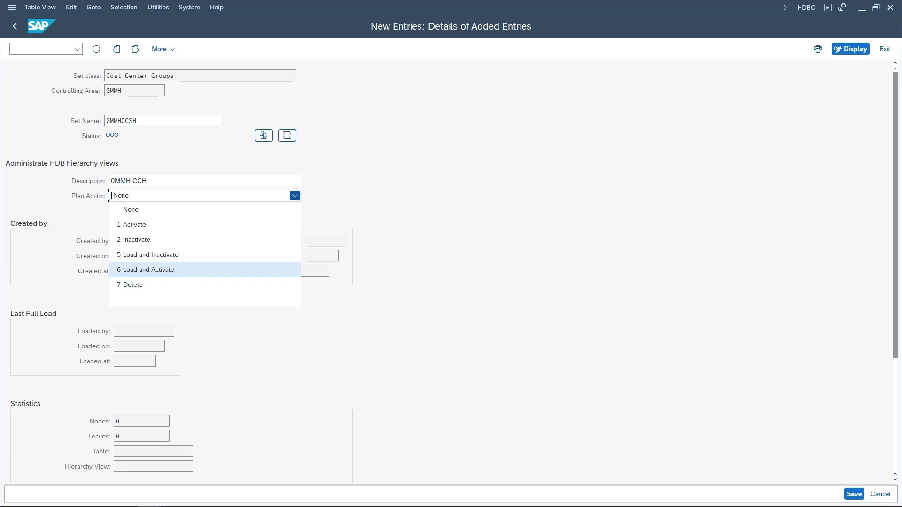
key("Return")
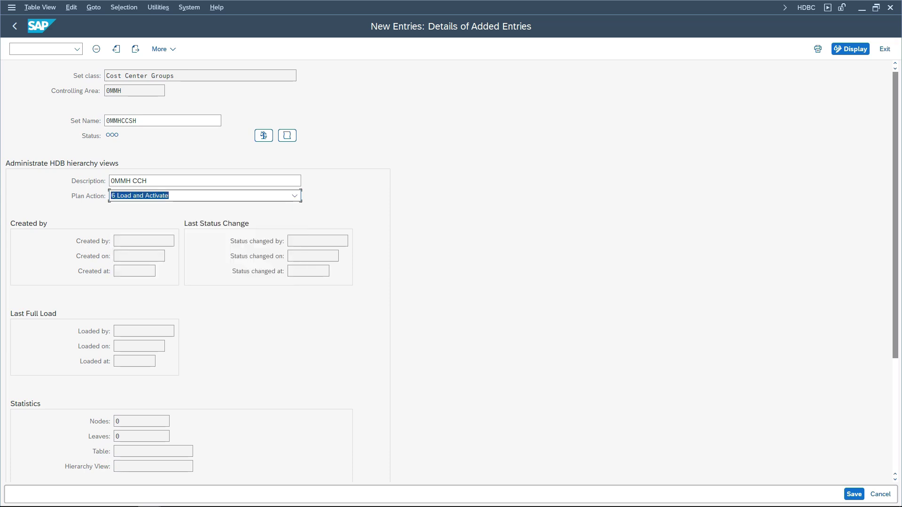
key("ctrl+s")
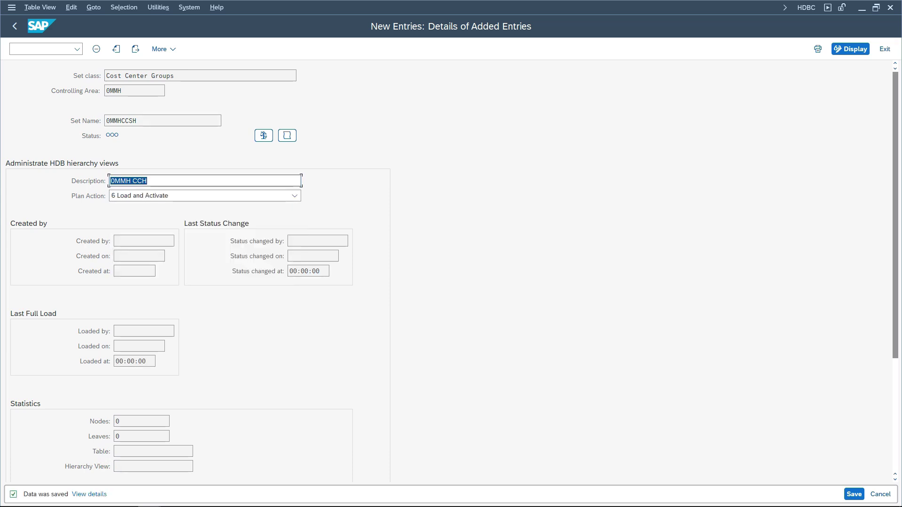
Save the hierarchy views overview and perform all plan actions for controlling area 0MMH in the background.
key("F3")
key("F3")
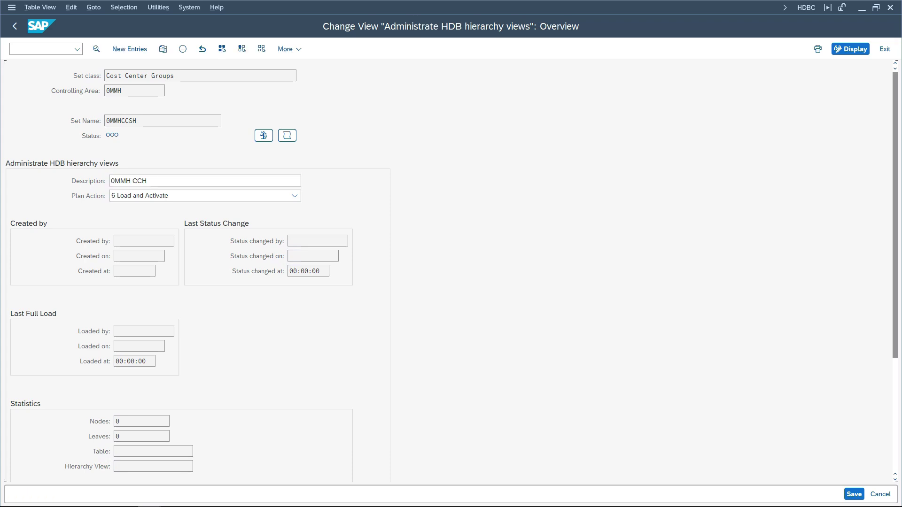
key("F3")
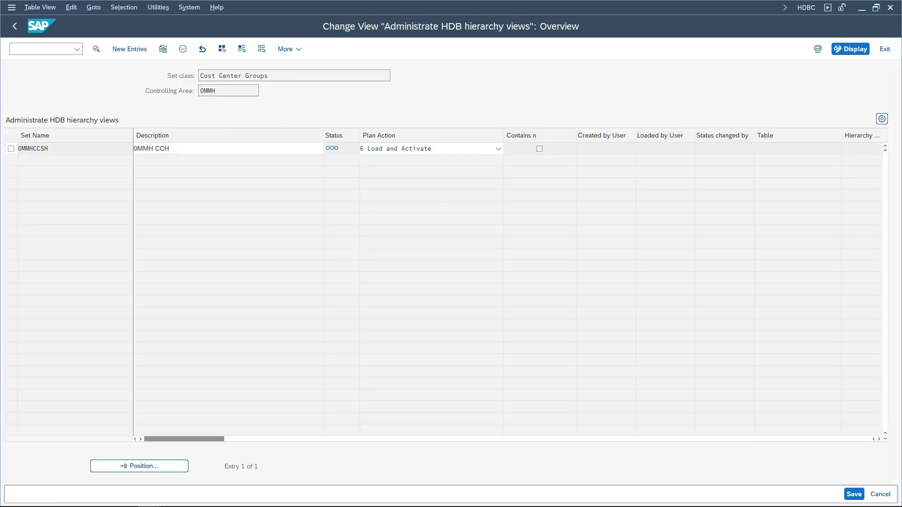
key("ctrl+s")
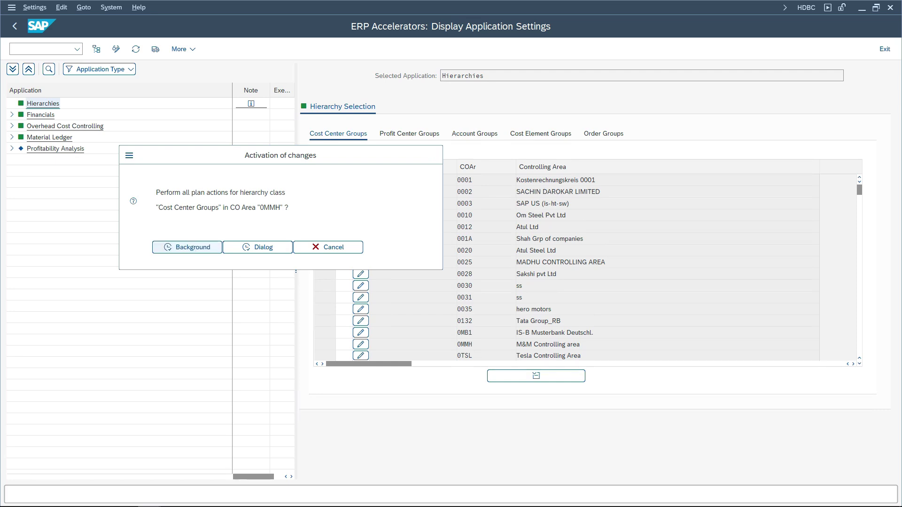
key("Return")
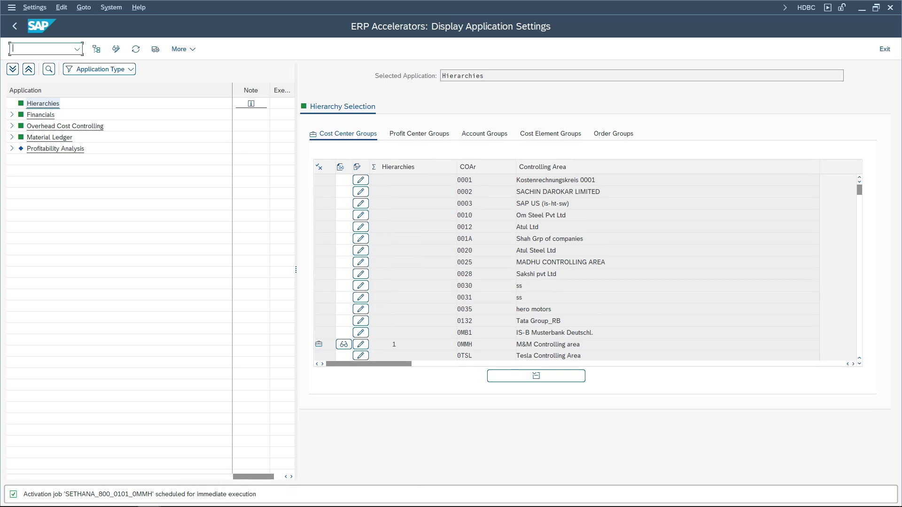
Open transaction SE16N in a new session and load the table SETHANAHIER0101.
type("/osm37")
key("Return")
left_click(177, 76)
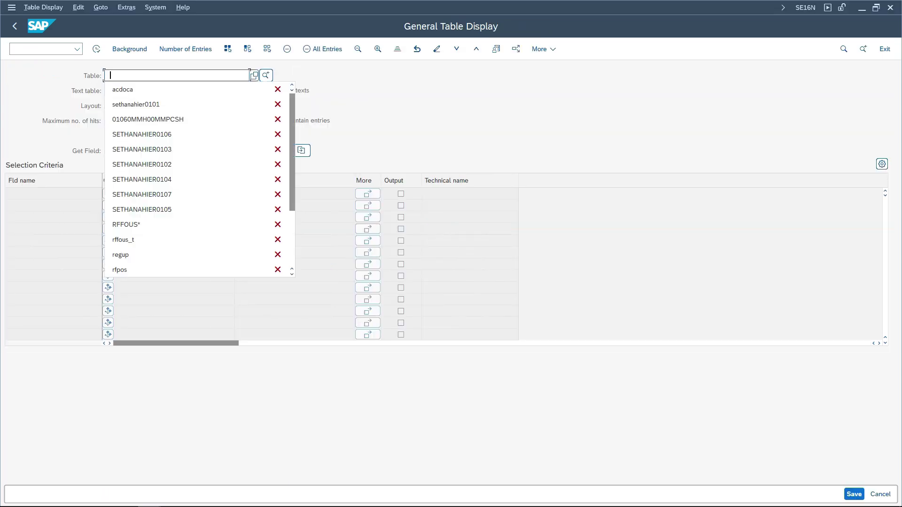
left_click(141, 104)
key("Return")
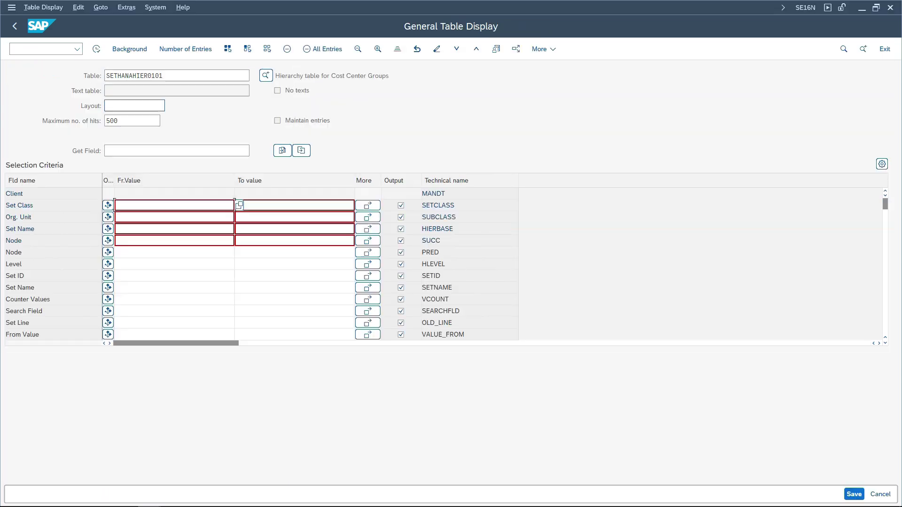
Restrict the selection to Org. Unit 0MMH and display the matching table entries.
key("Down")
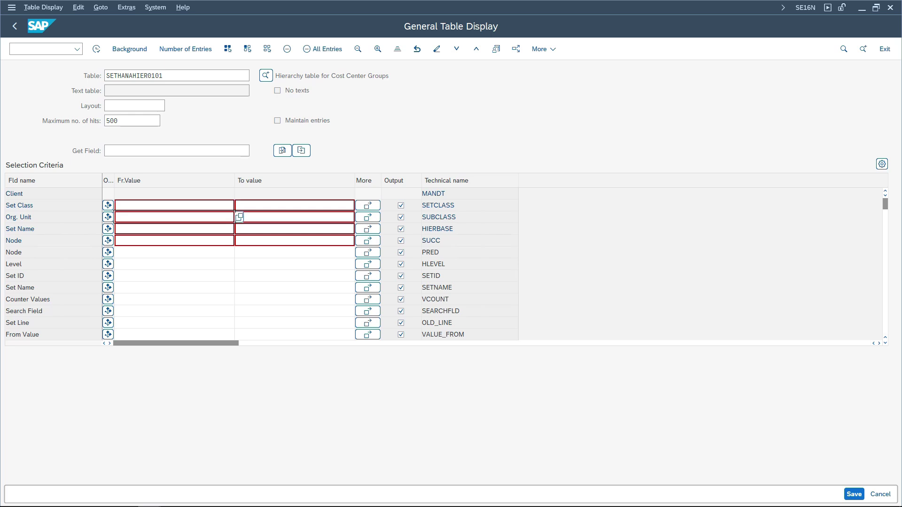
type("a000")
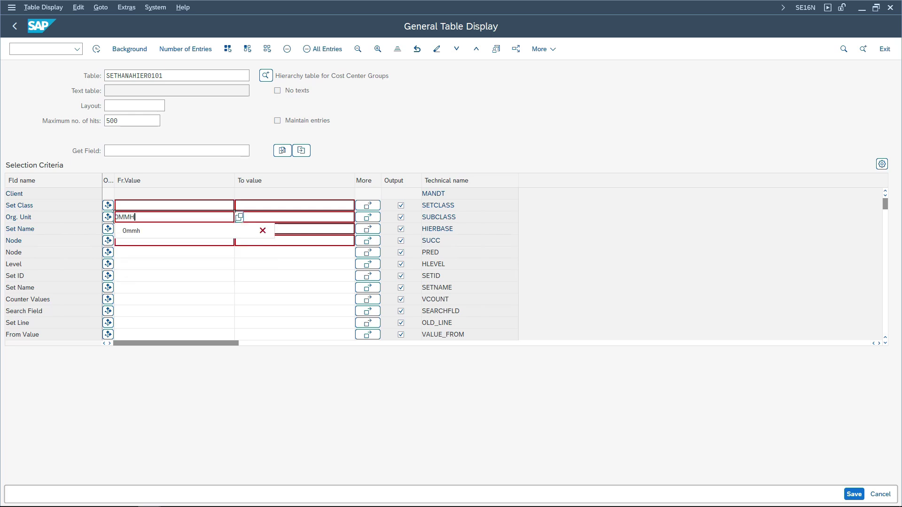
key("F8")
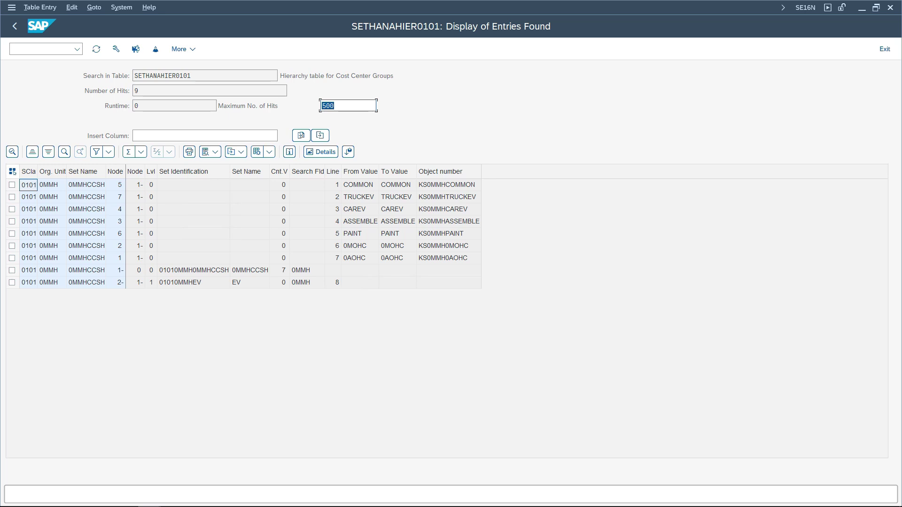
left_click(449, 246)
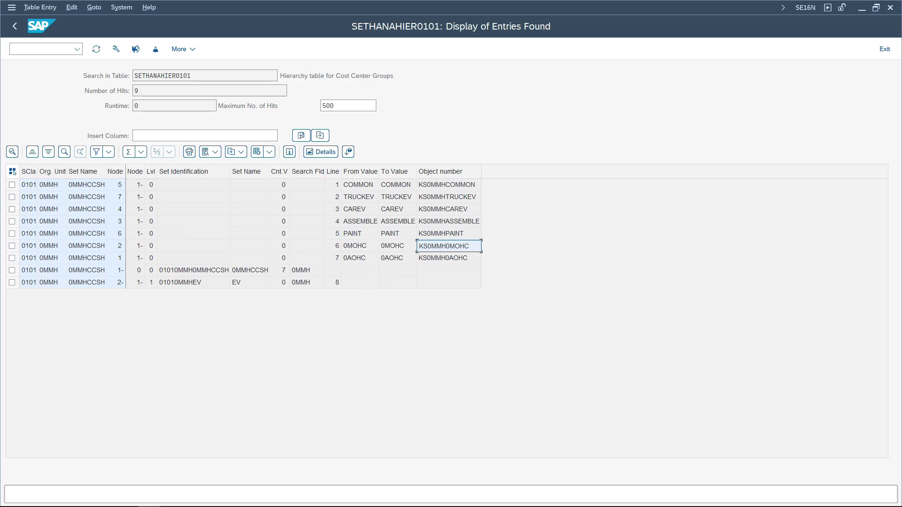
Open the standard cost center hierarchy with transaction OKEON in a new session.
key("ctrl+slash")
type("/oojk")
key("BackSpace")
type("keon")
key("Return")
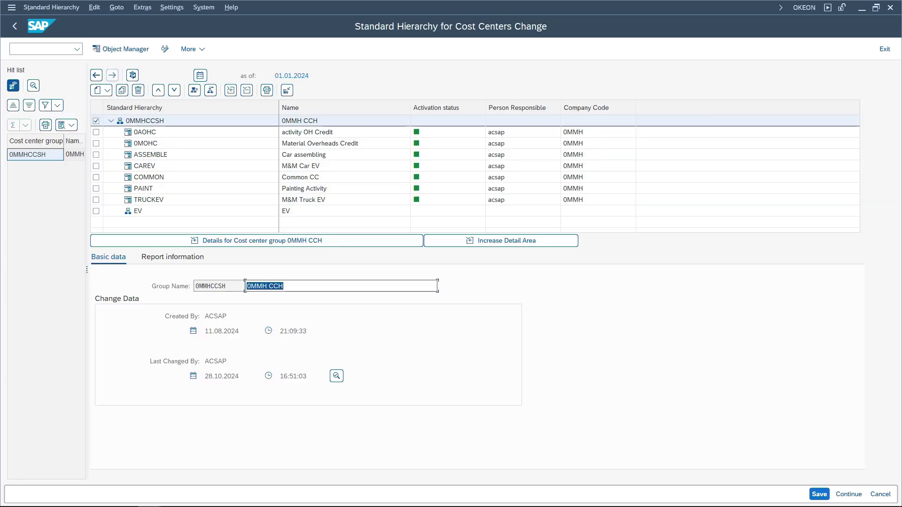
Arrange the table entries and the standard hierarchy windows side by side, bringing the object number column into view.
key("super+Right")
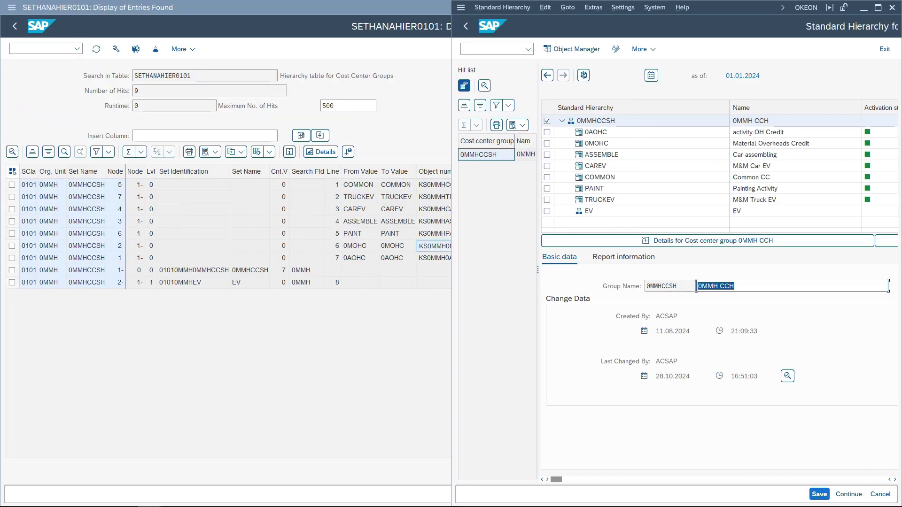
key("alt+Tab")
key("super+Up")
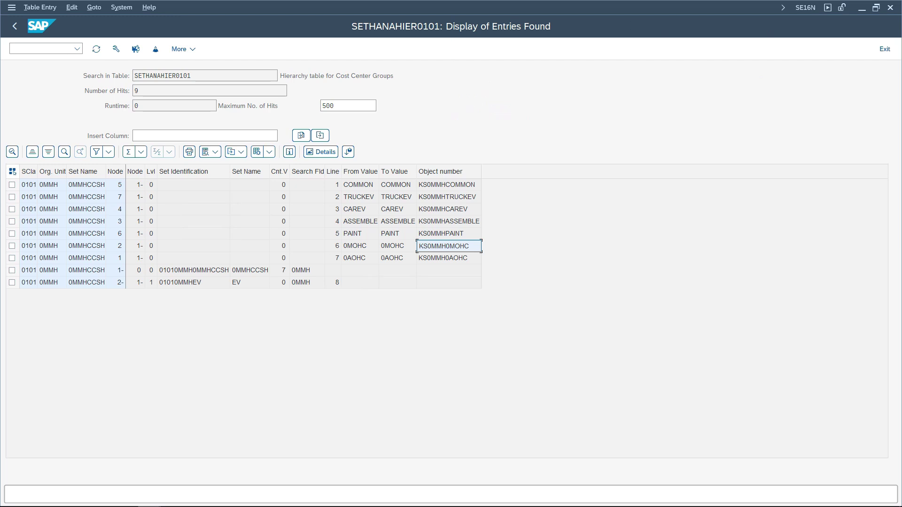
key("super+Left")
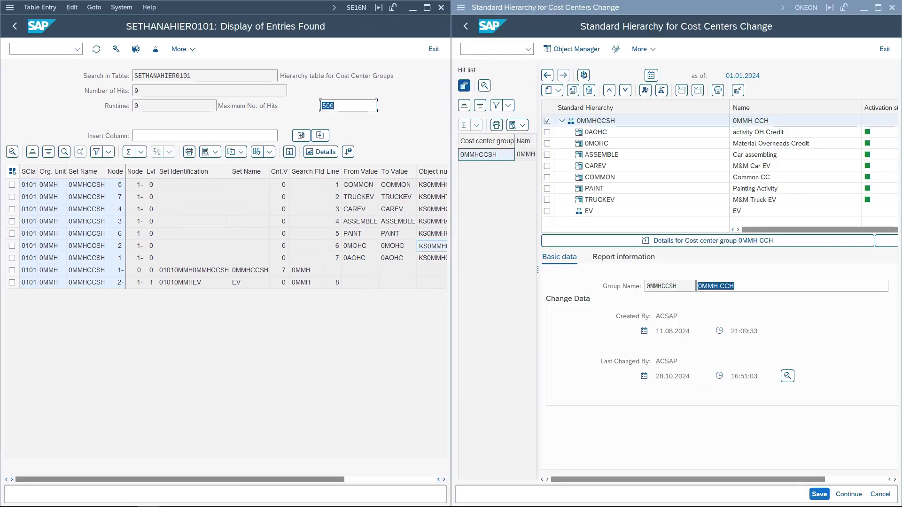
left_click_drag(180, 479, 247, 480)
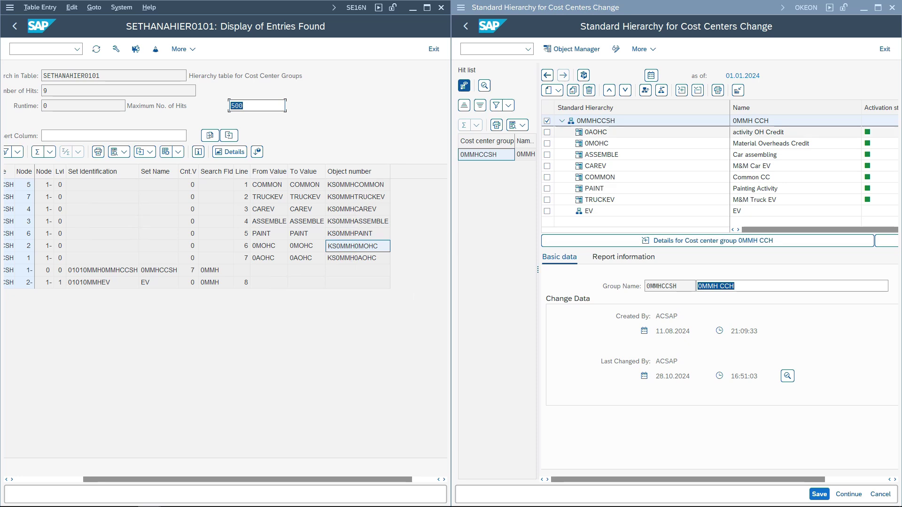
Compare the 0MMHCCSH and EV set names and node numbers in the table with the matching groups in the standard hierarchy.
left_click(596, 121)
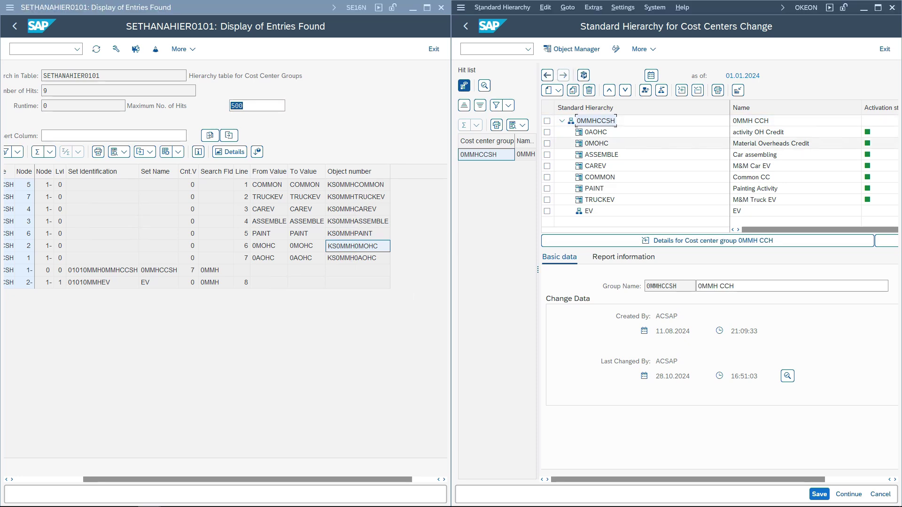
left_click(159, 270)
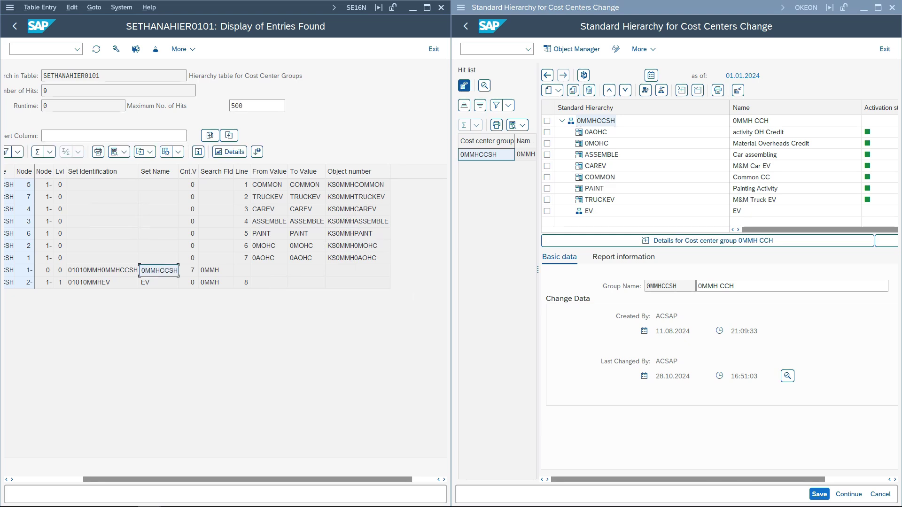
left_click(159, 282)
left_click(589, 211)
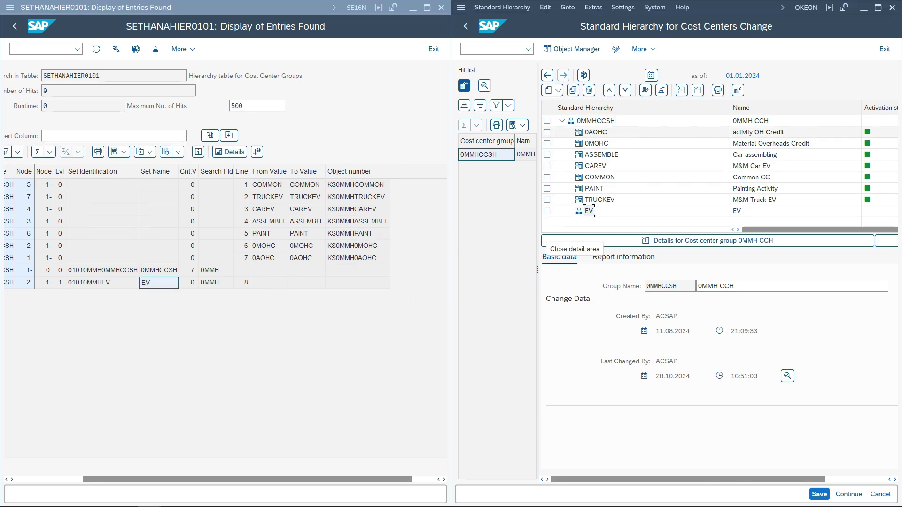
left_click(596, 121)
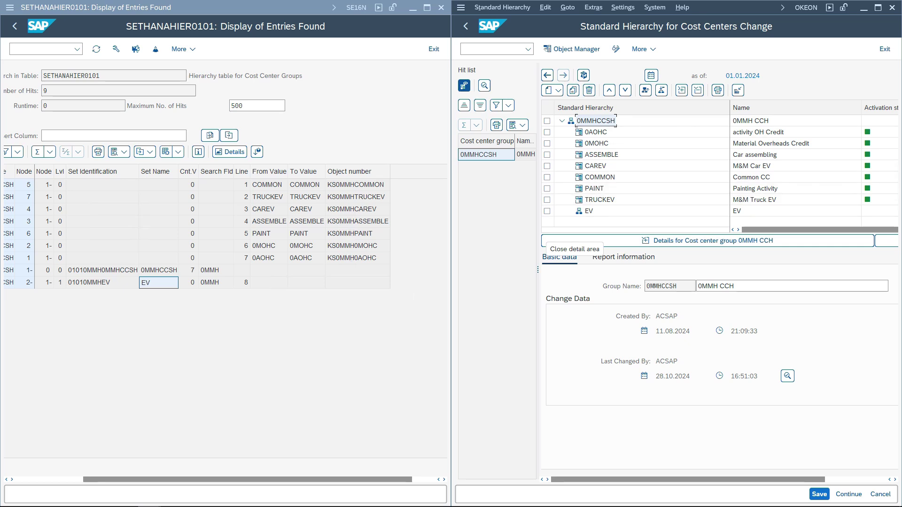
left_click(25, 282)
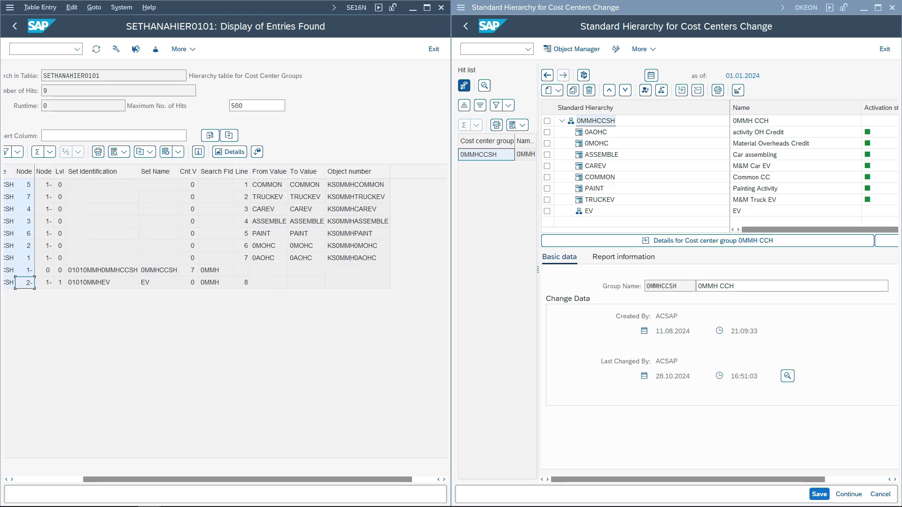
left_click_drag(25, 271, 46, 271)
left_click(159, 271)
left_click(159, 282)
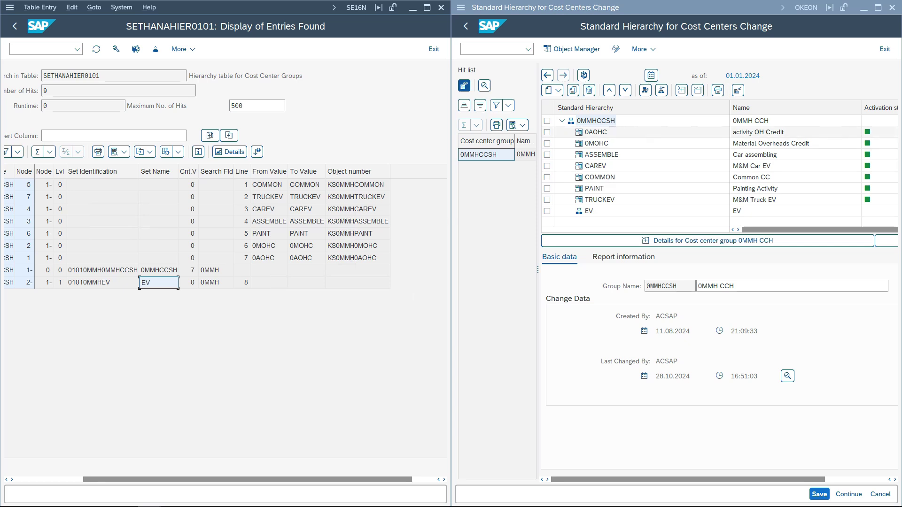
left_click(588, 211)
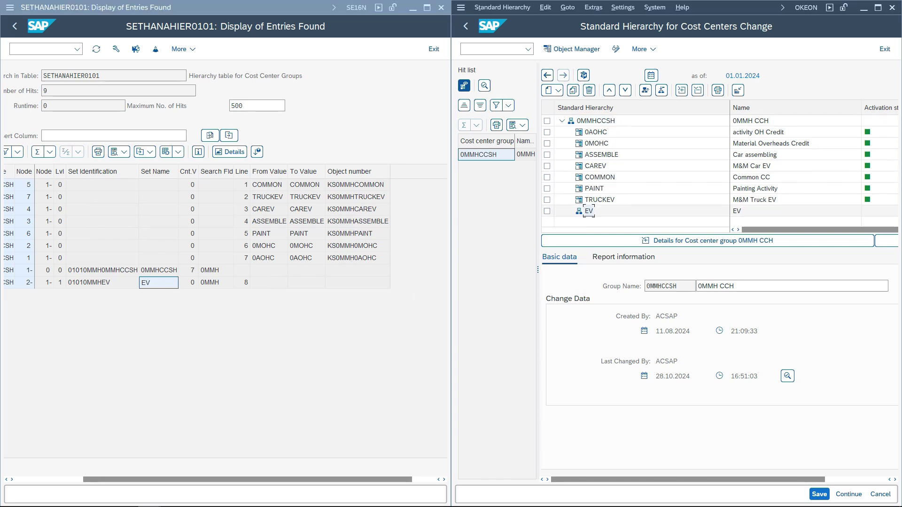
left_click(596, 121)
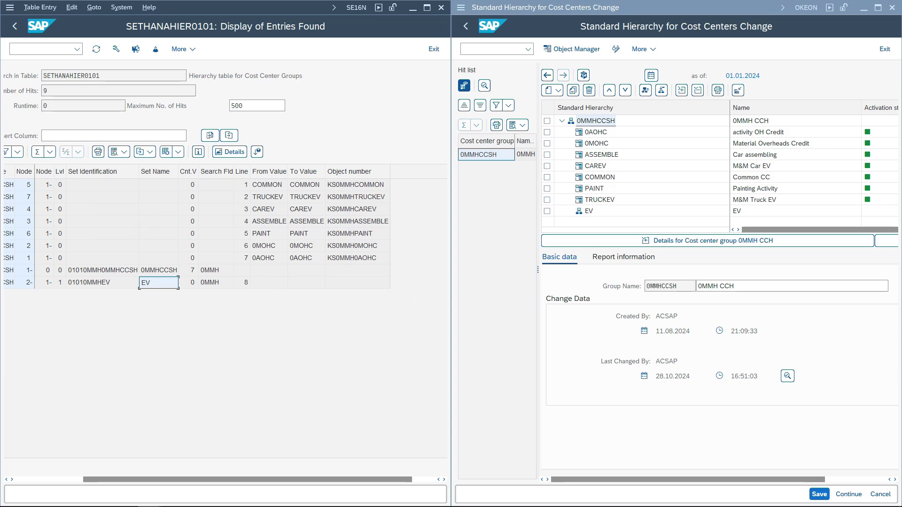
Review the ERP Accelerators application settings and re-examine the EV and 0MMHCCSH groups in the standard hierarchy.
key("alt+Tab")
key("Tab")
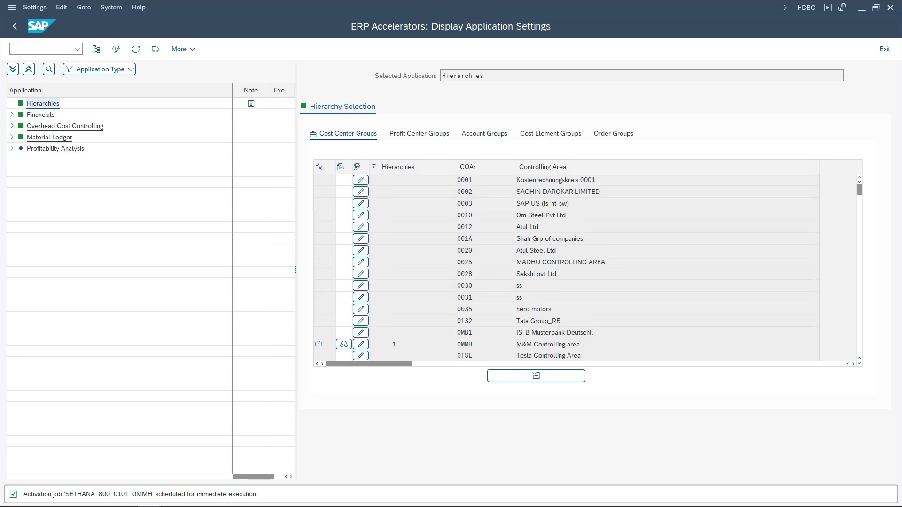
key("alt+Tab")
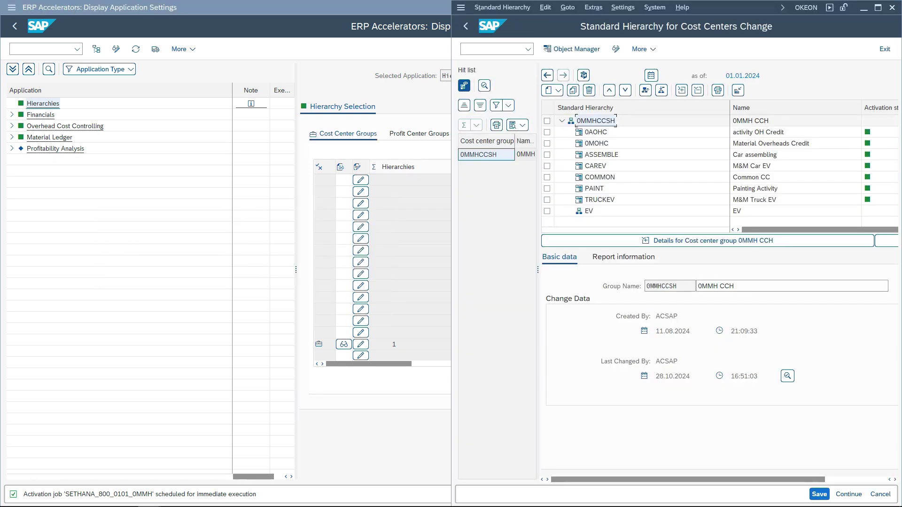
left_click(589, 211)
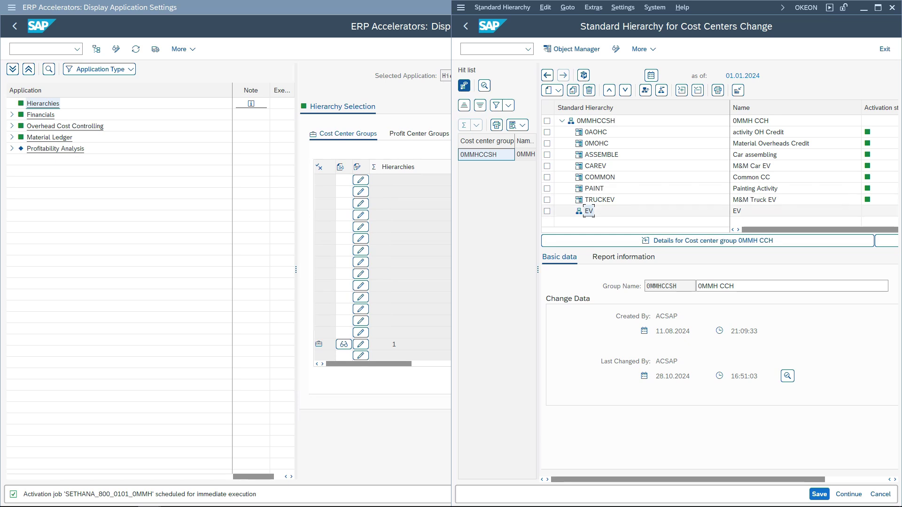
left_click(596, 120)
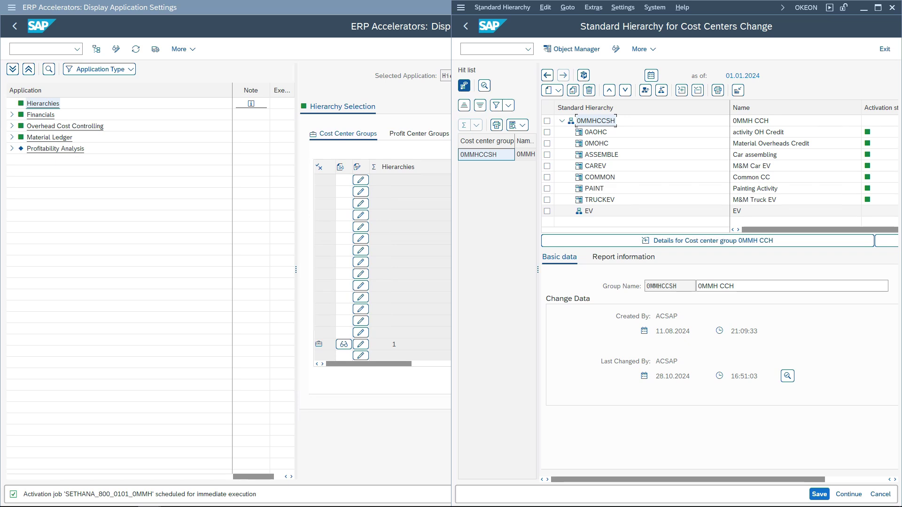
Start creating a new cost center under the EV group in the maximized standard hierarchy window.
left_click(588, 211)
left_click(596, 121)
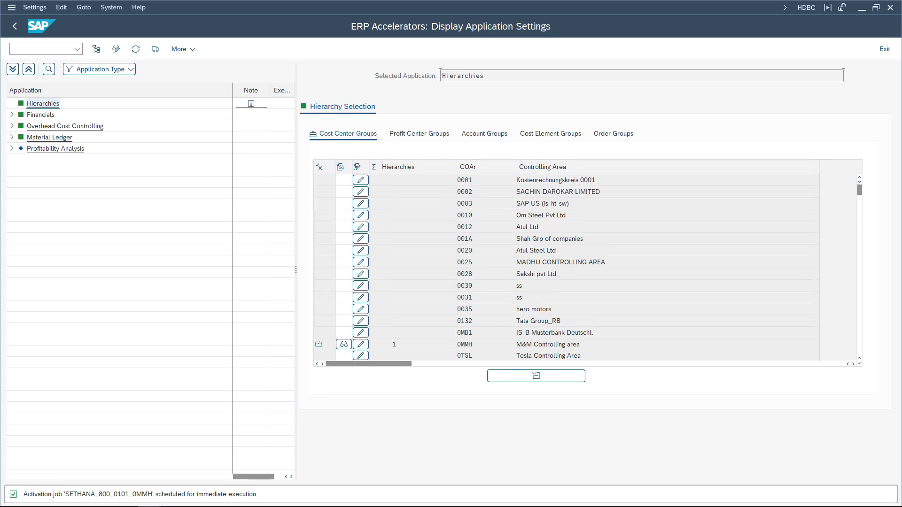
key("alt+Tab")
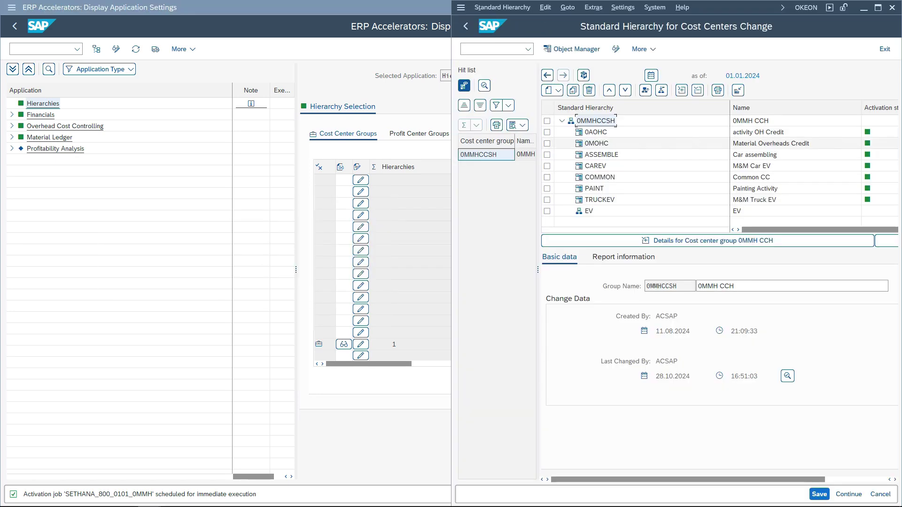
double_click(589, 210)
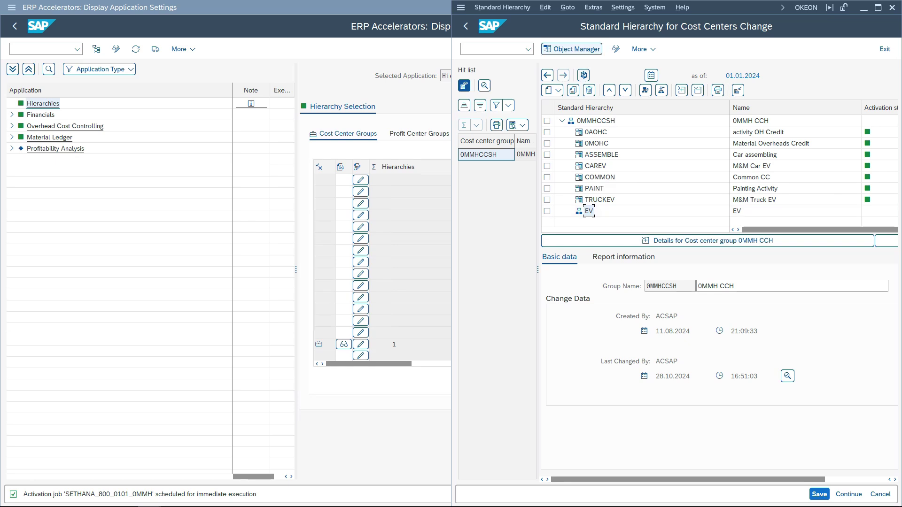
left_click(878, 7)
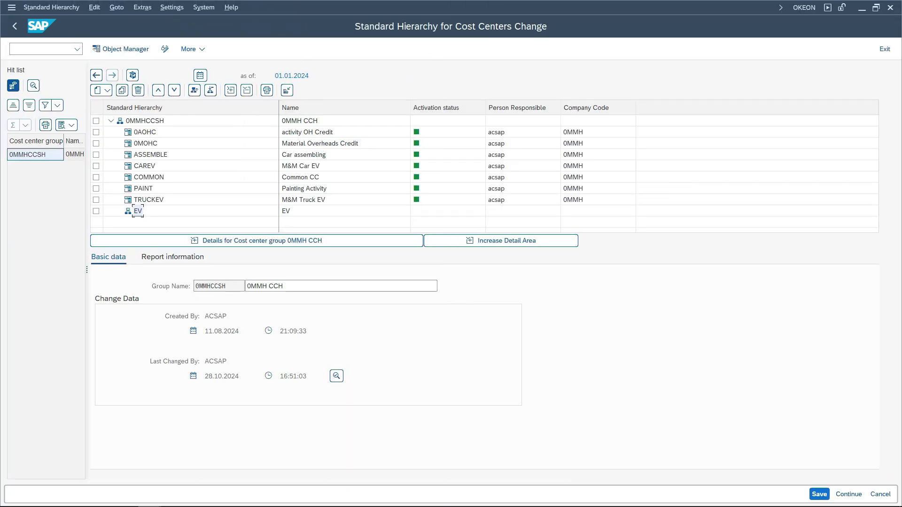
left_click(103, 90)
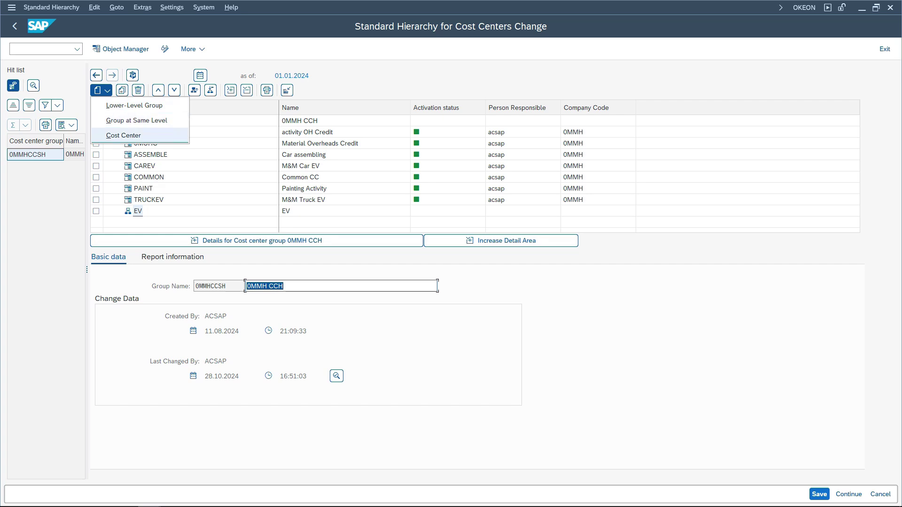
left_click(124, 135)
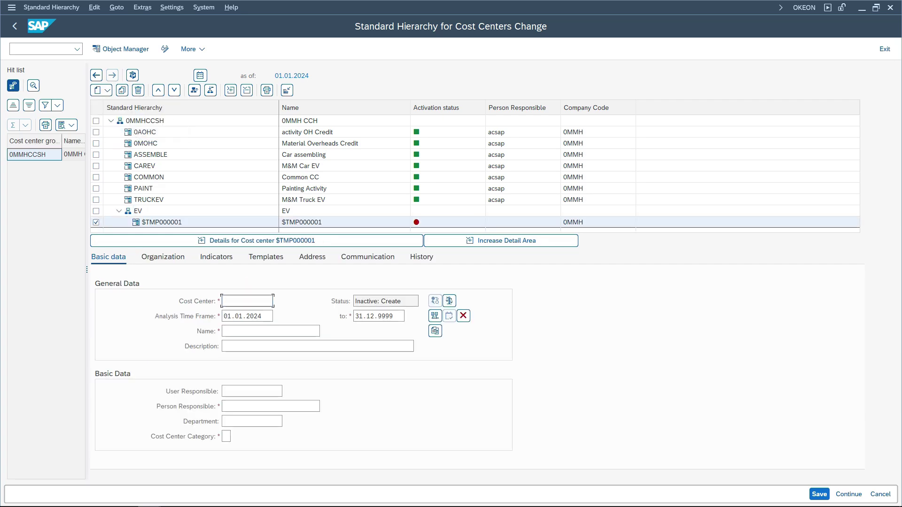
Identify the new cost center as EVCC, with the name EV Dept and the description EV Dep.
type("EVCC")
left_click(270, 332)
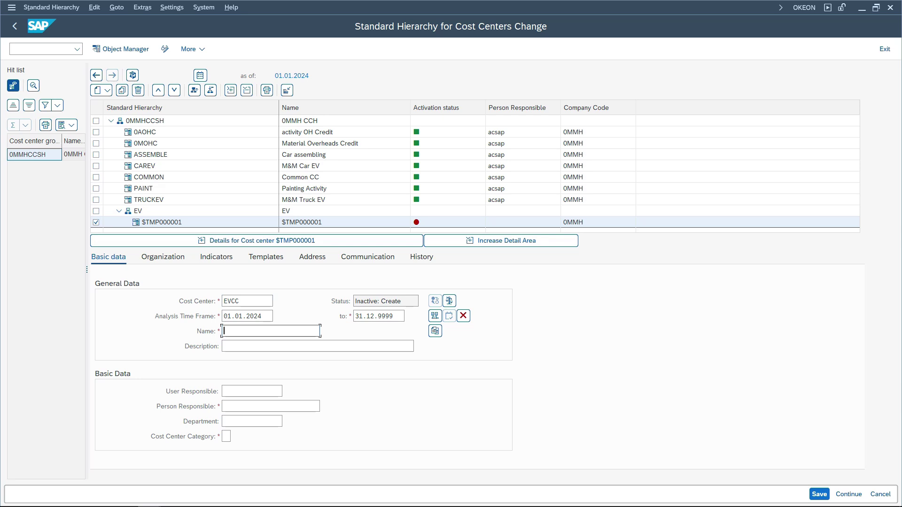
type("EV Dept")
key("Tab")
type("EV Dep")
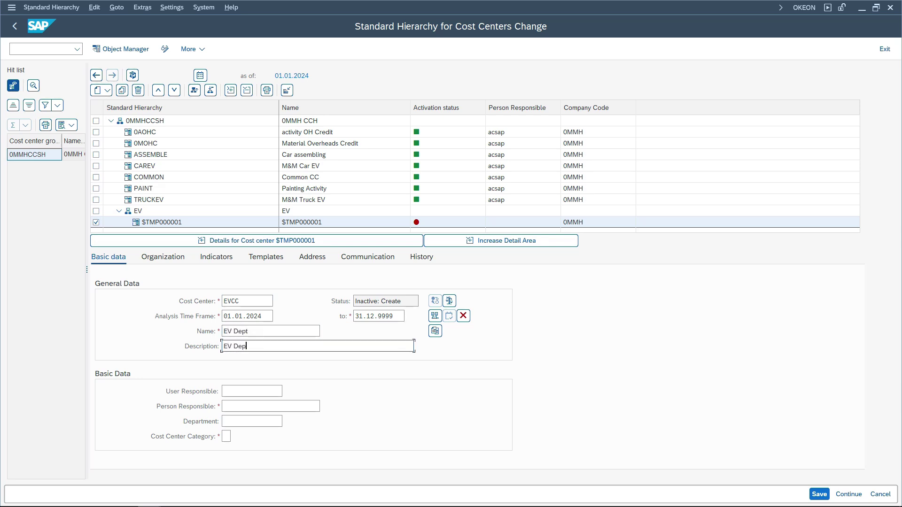
Fill in the person responsible, set the cost center category to W, and confirm the basic data.
left_click(270, 406)
type("ACSAP")
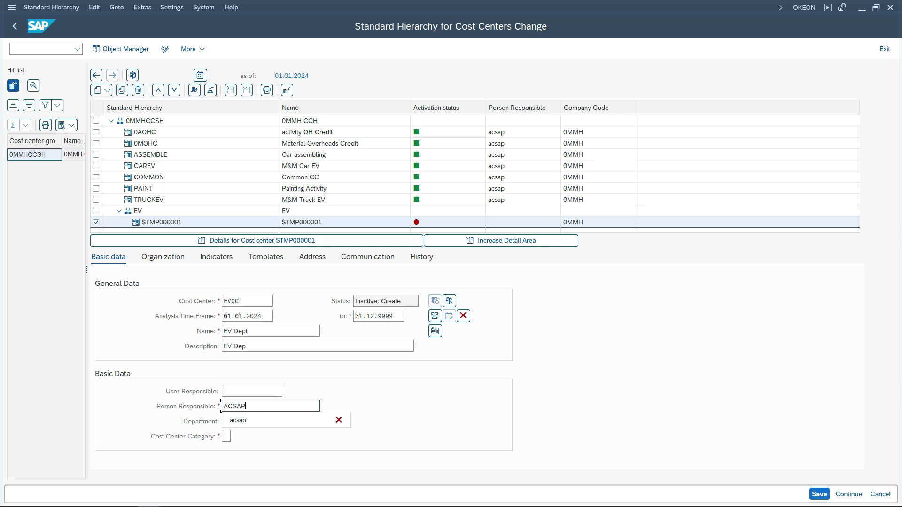
key("Escape")
left_click(228, 436)
type("W")
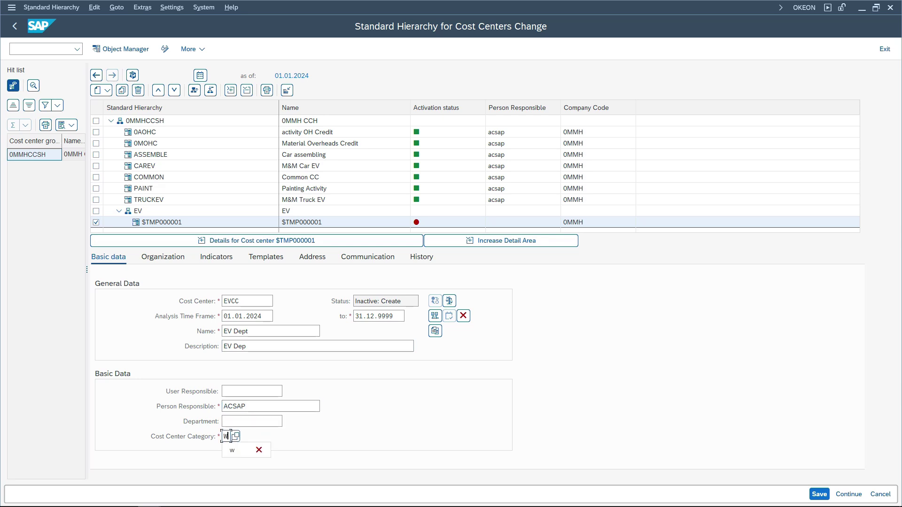
key("Escape")
key("Return")
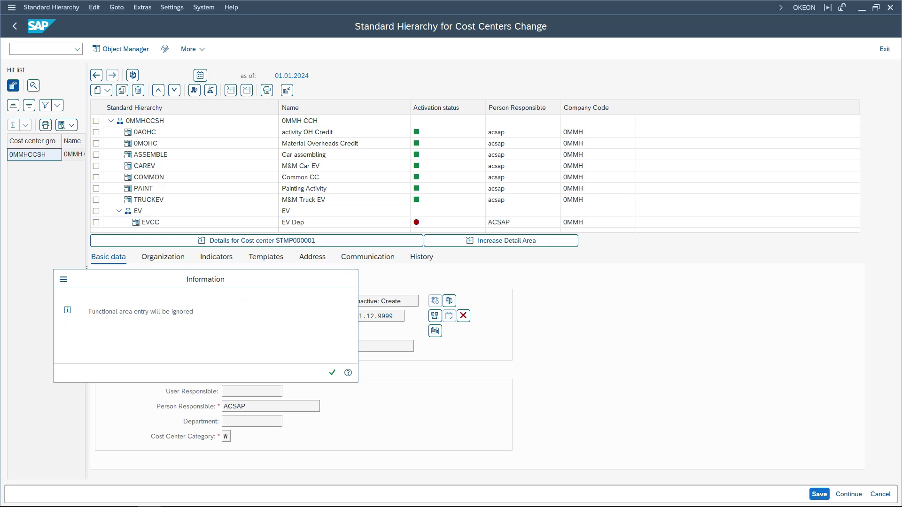
key("Return")
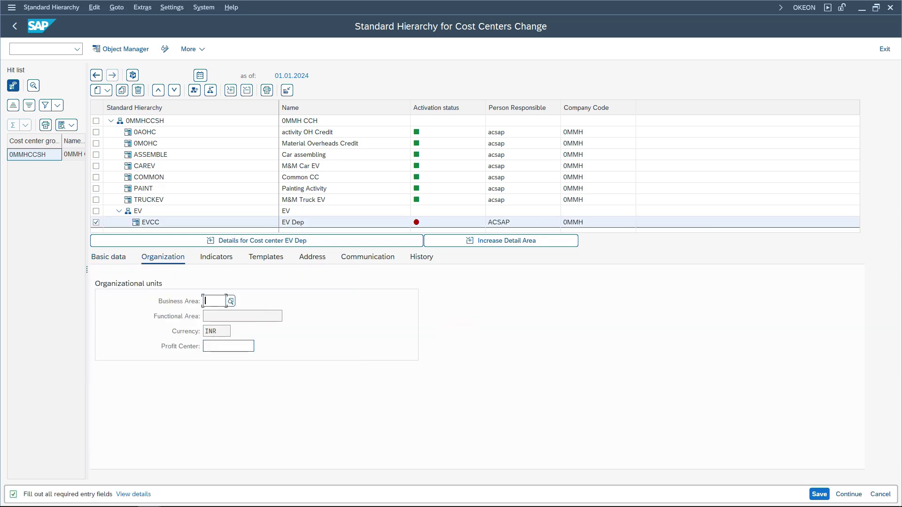
Assign profit center EV to cost center EVCC and save the standard hierarchy.
key("Tab")
type("EV")
key("Return")
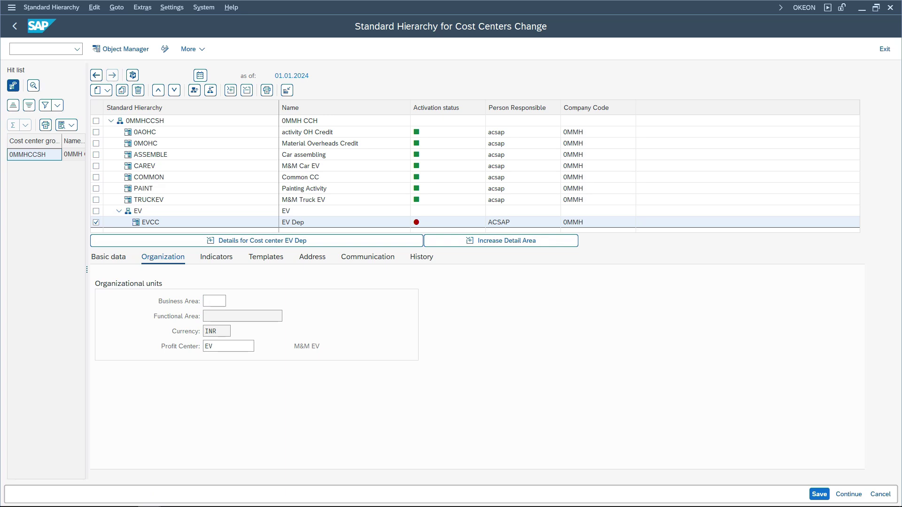
key("ctrl+s")
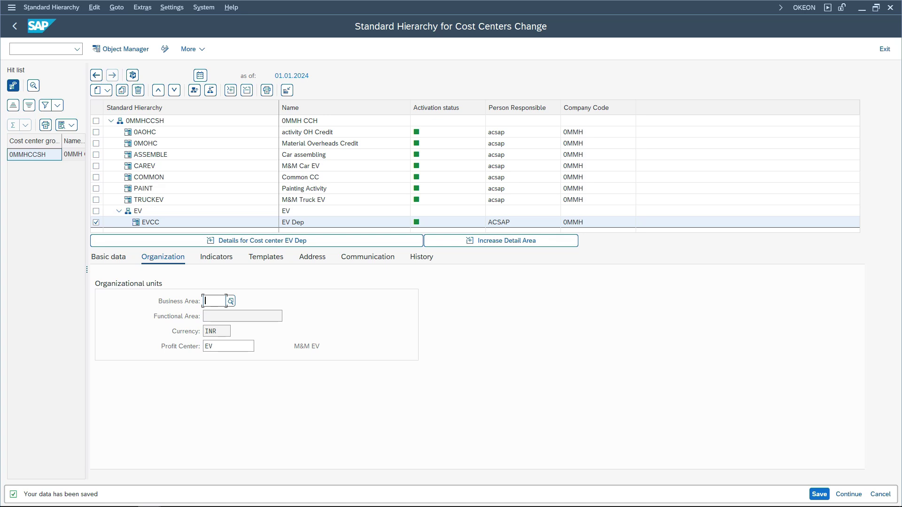
key("F10")
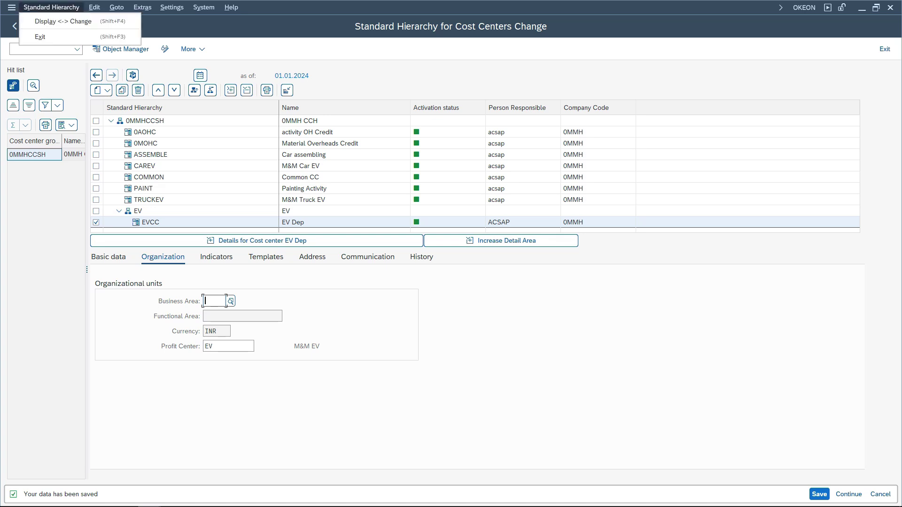
Refresh the SETHANAHIER0101 entries in a maximized window and check whether cost center EVCC is listed.
key("alt+Tab")
key("alt+Tab")
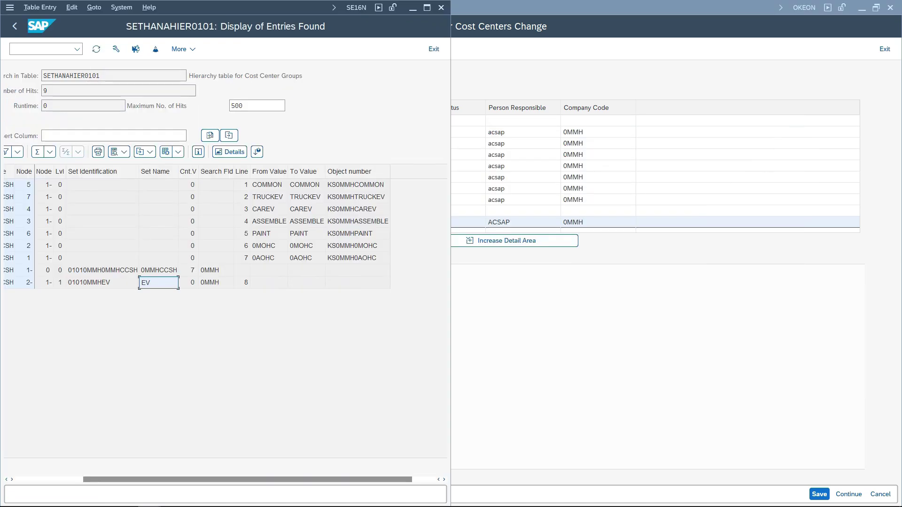
left_click(427, 7)
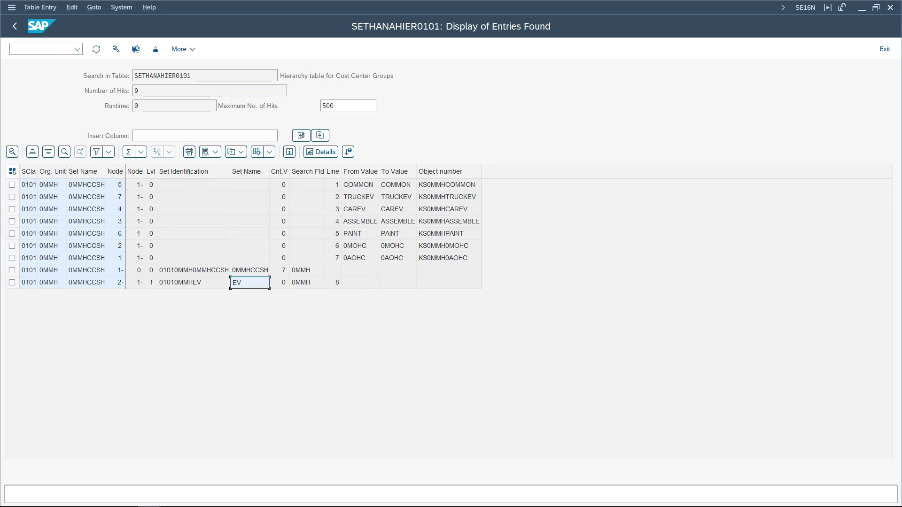
left_click(97, 49)
left_click(360, 259)
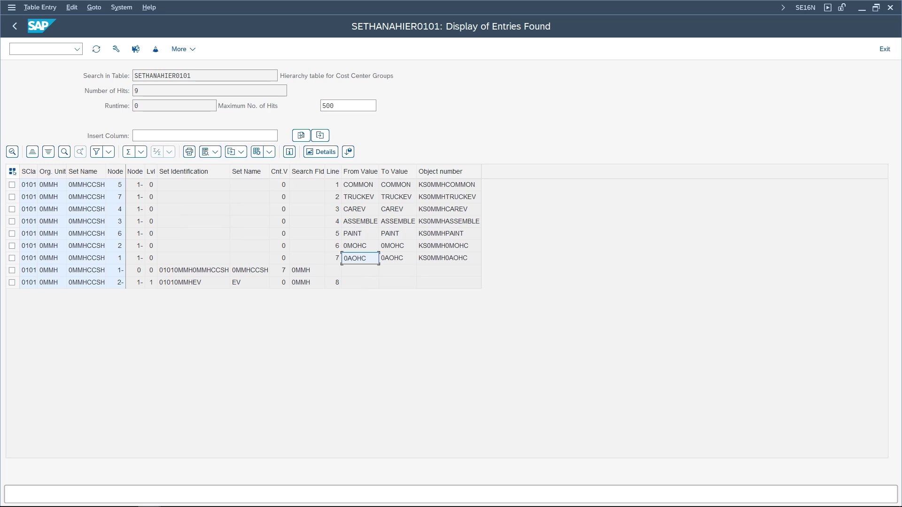
Open transaction SETHANA_ACTIVATOR in a new session.
left_click(41, 49)
type("/osethana_activator")
key("Return")
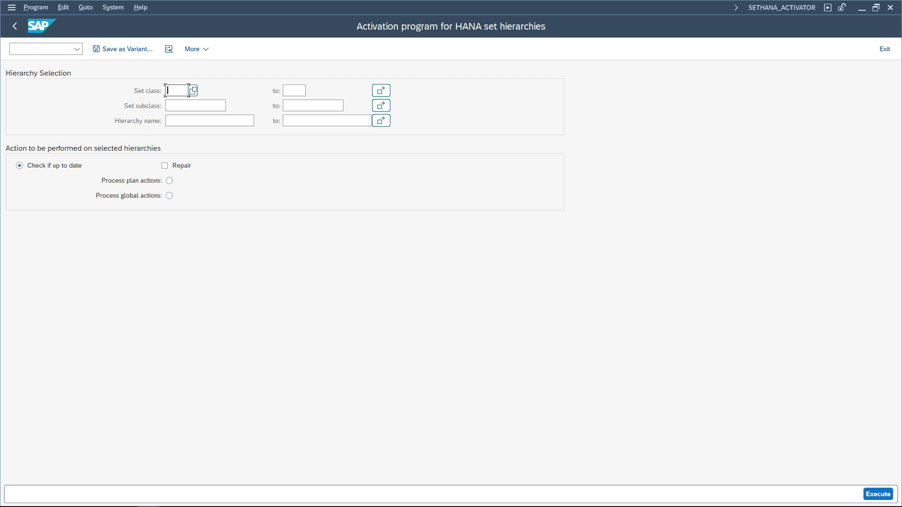
Restrict the hierarchy selection to set class 0101, set subclass 0MMH and hierarchy name 0MMHCCSH.
left_click(194, 90)
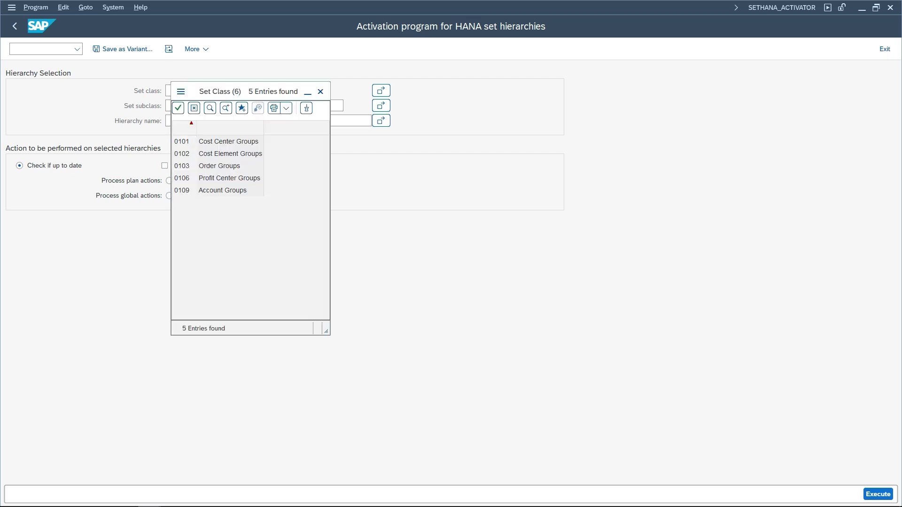
left_click_drag(231, 91, 314, 90)
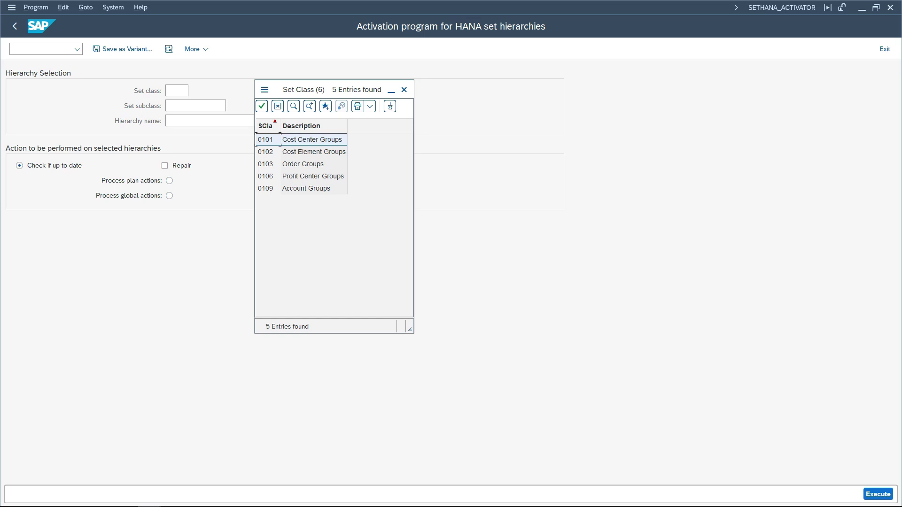
key("Return")
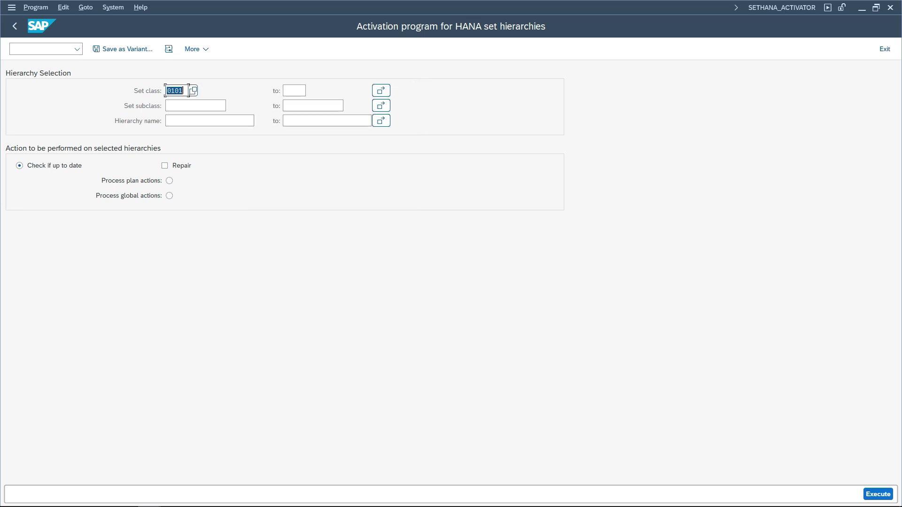
left_click(195, 106)
type("0MMH")
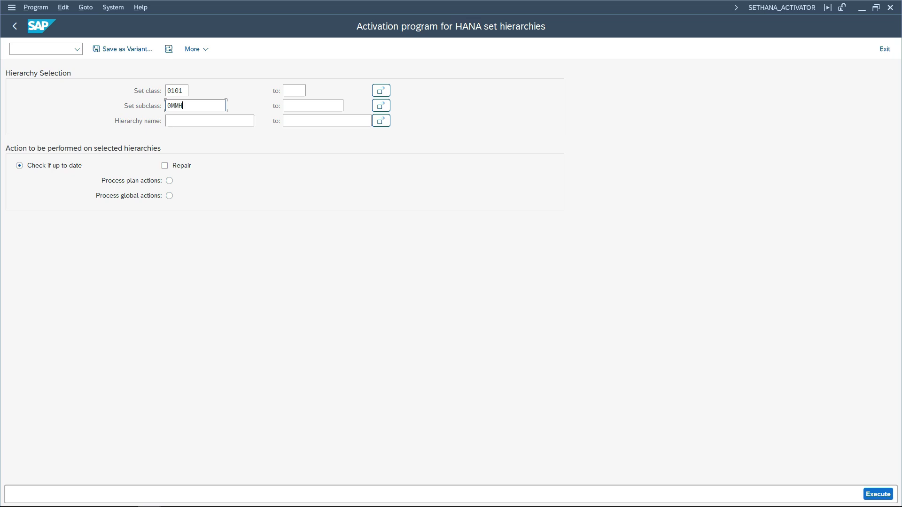
left_click(254, 121)
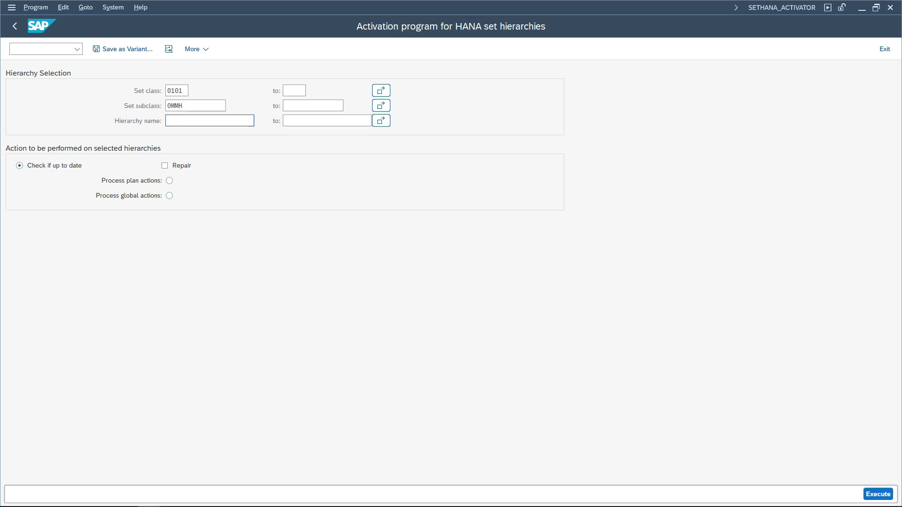
left_click(258, 121)
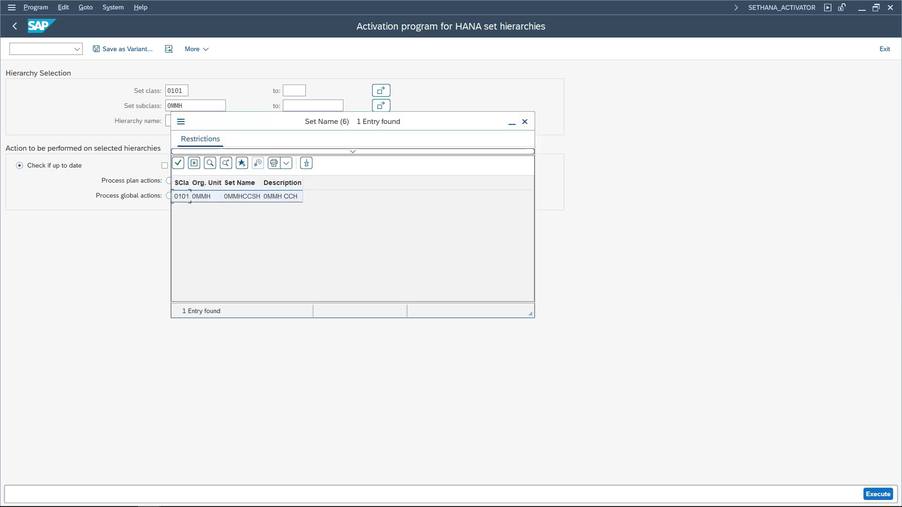
key("Return")
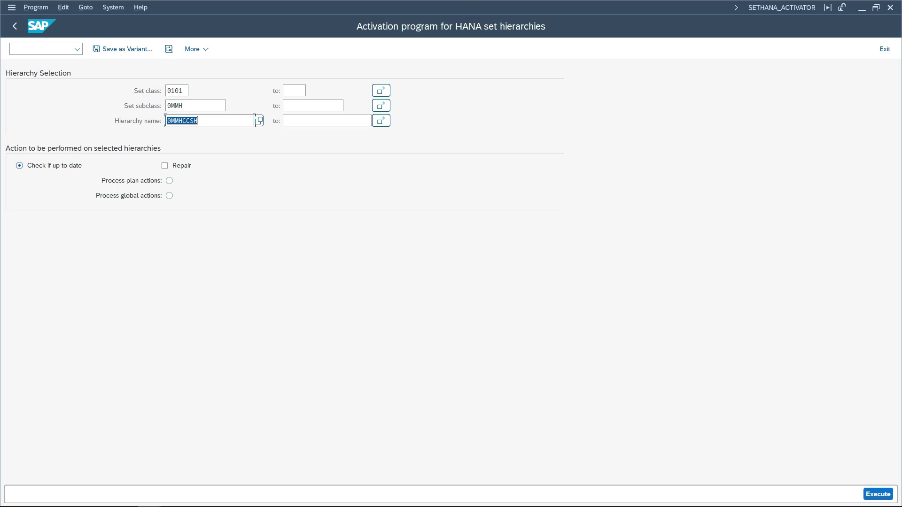
Enable Repair with global action 6 Load and Activate, and execute the activation program as an update run.
key("Tab")
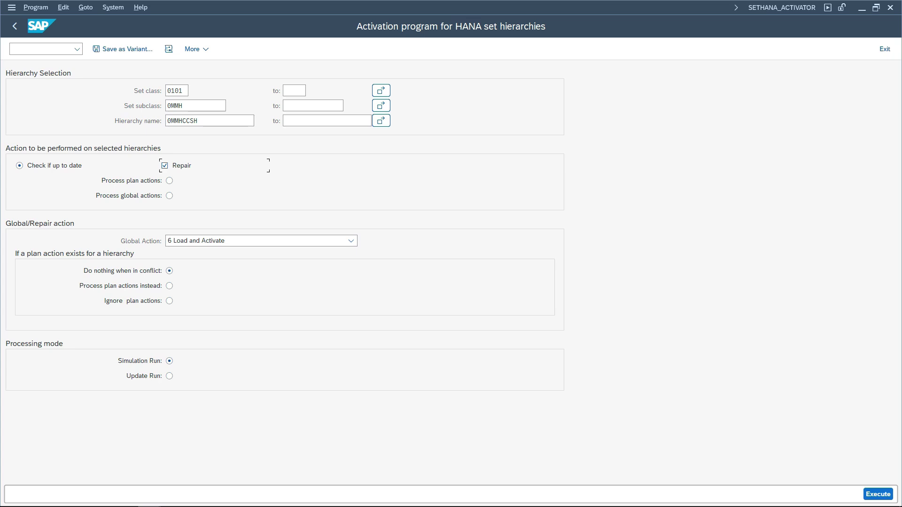
left_click(351, 241)
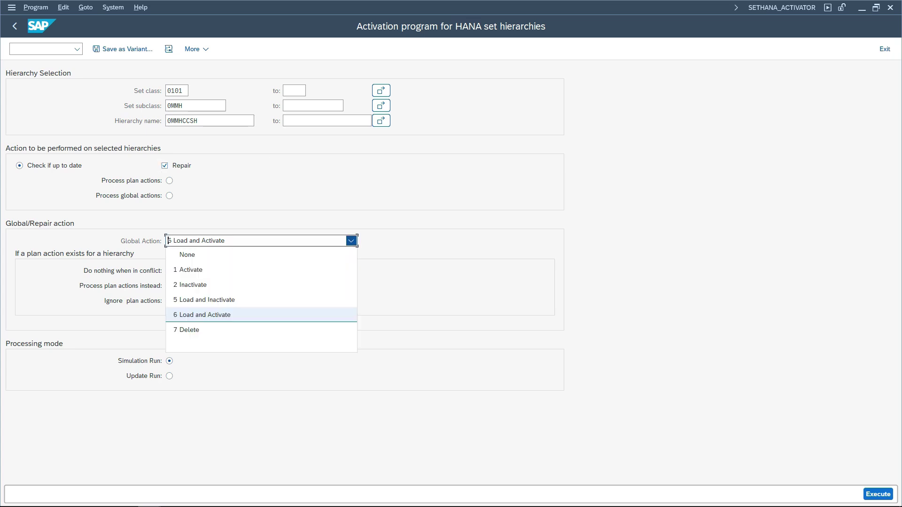
key("Down")
key("Up")
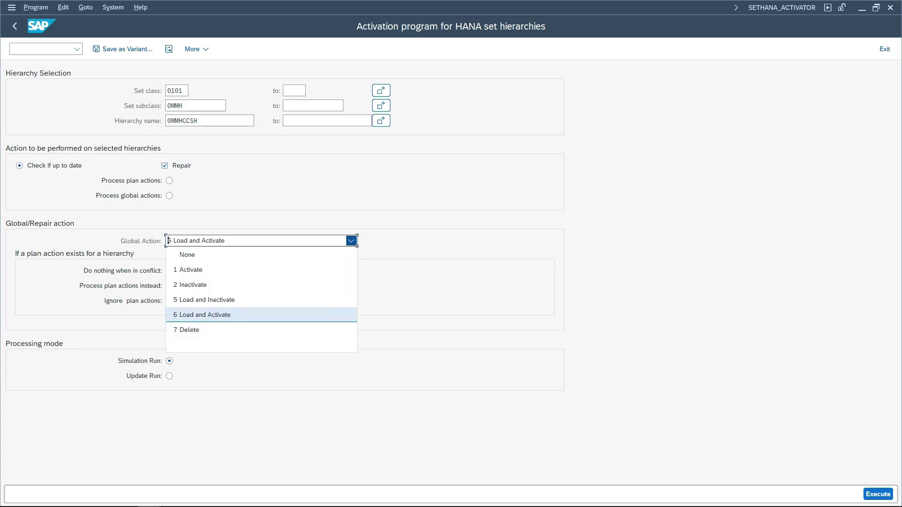
key("Return")
left_click(169, 376)
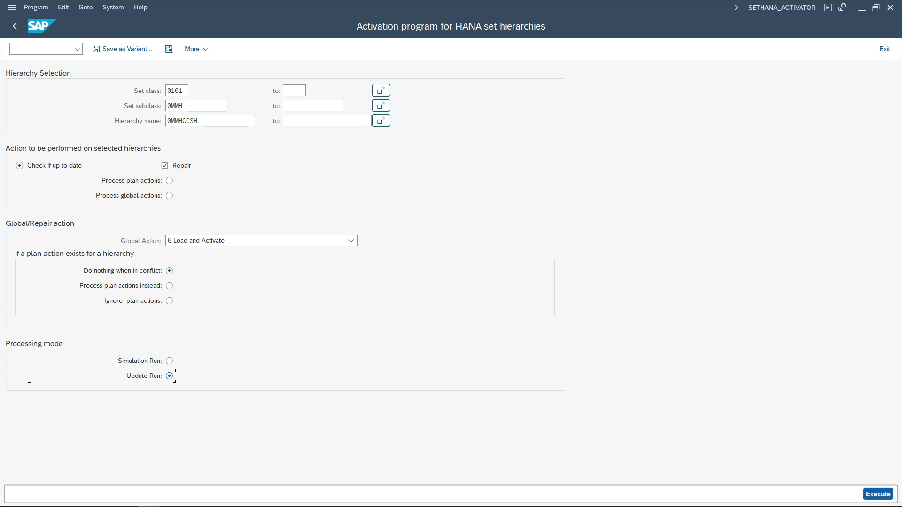
left_click(878, 494)
double_click(188, 91)
Refresh the SETHANAHIER0101 entries and compare the EVCC row's node numbers with those of the EV group.
key("alt+Tab")
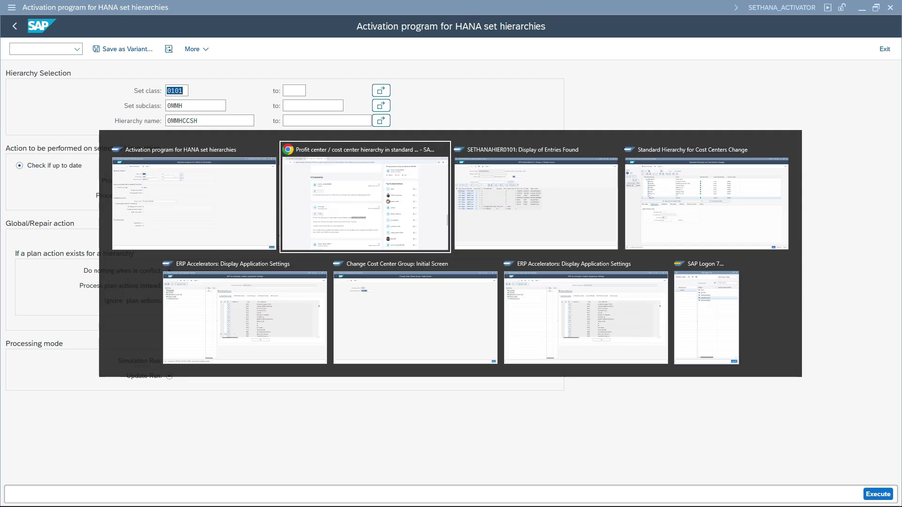
key("alt+Tab")
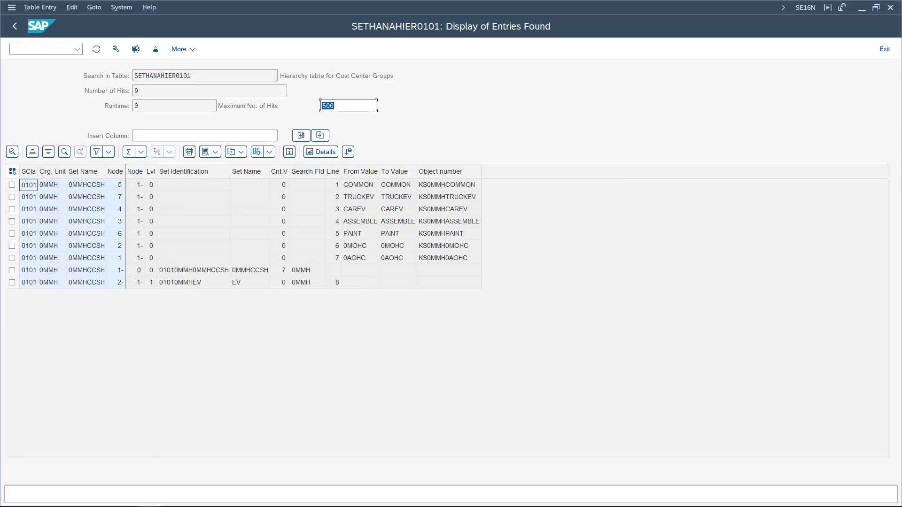
left_click(97, 49)
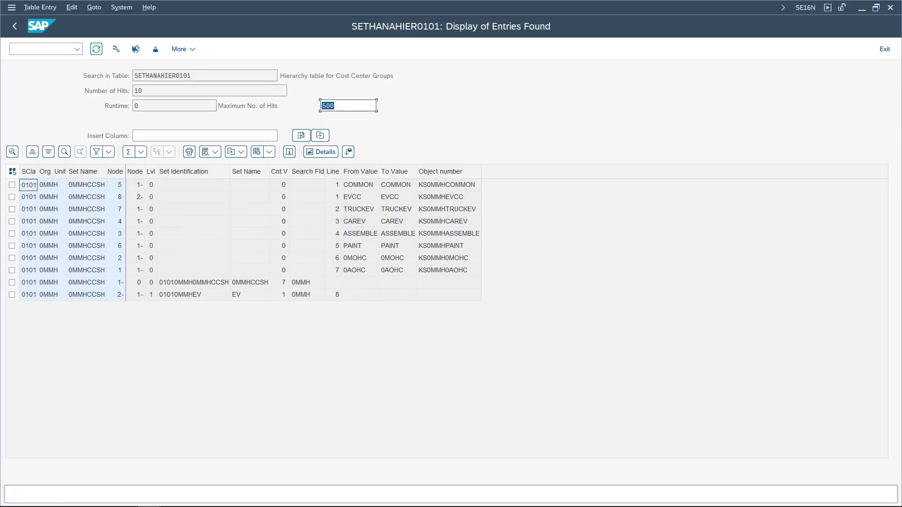
left_click(360, 197)
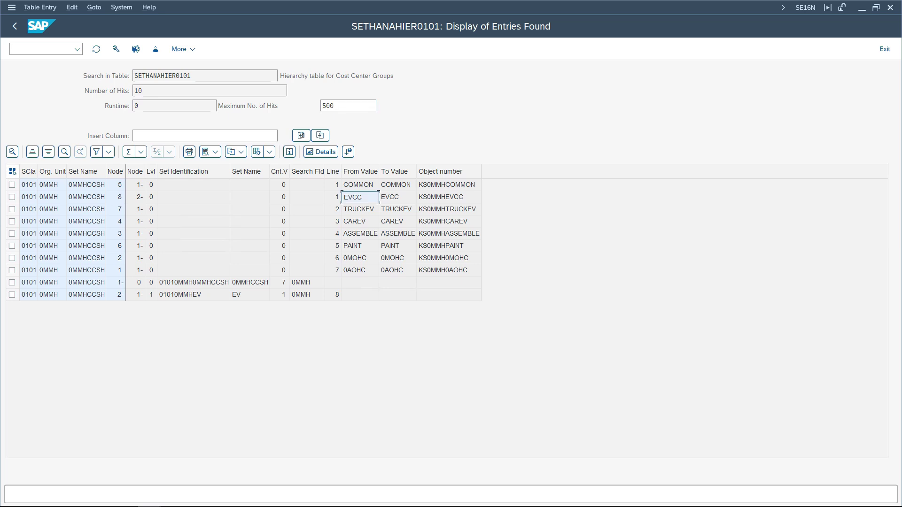
left_click(136, 198)
left_click(116, 296)
left_click(250, 295)
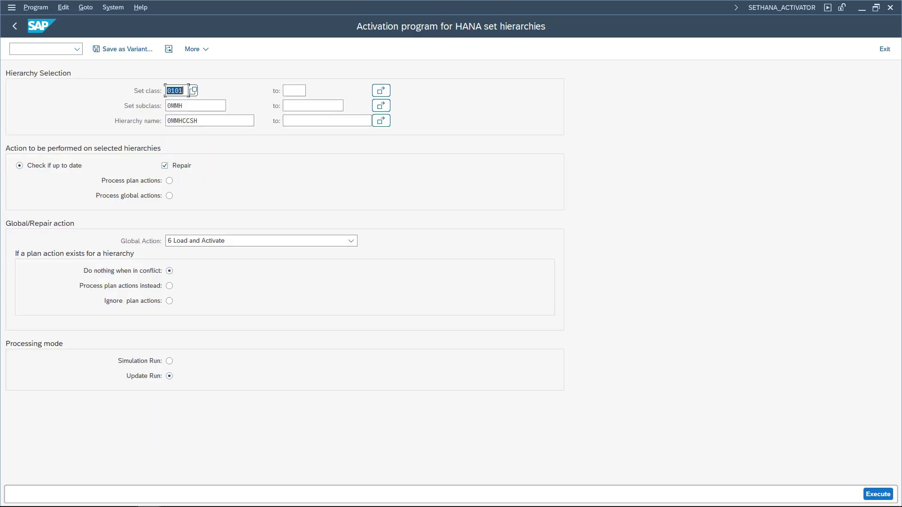
Open the background print parameters for the activation program and dismiss them.
key("F9")
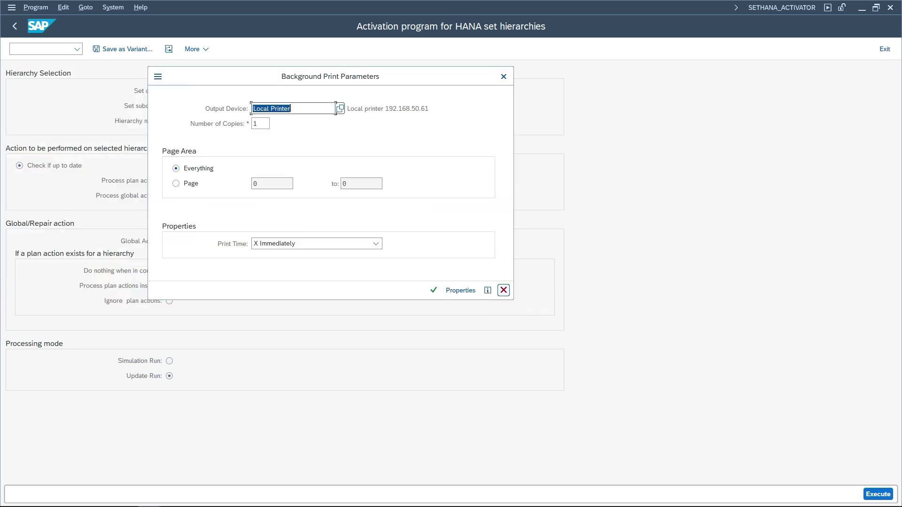
left_click(504, 290)
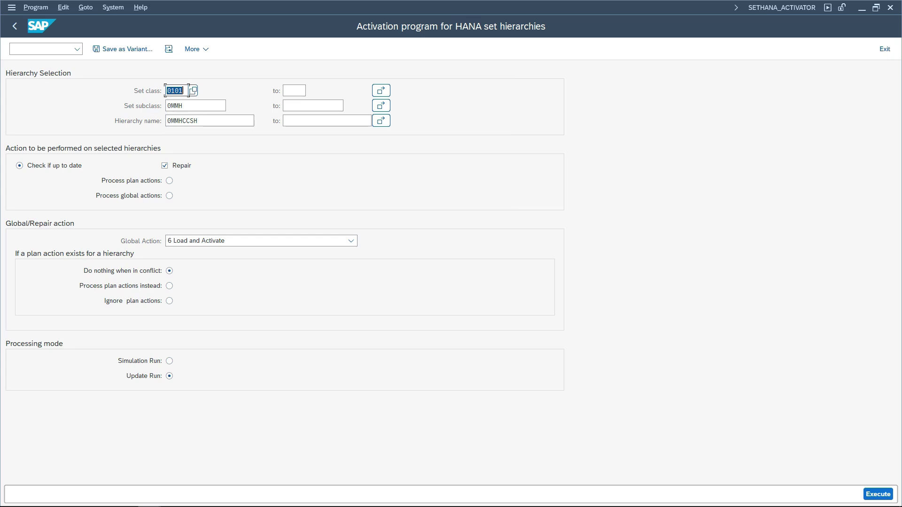